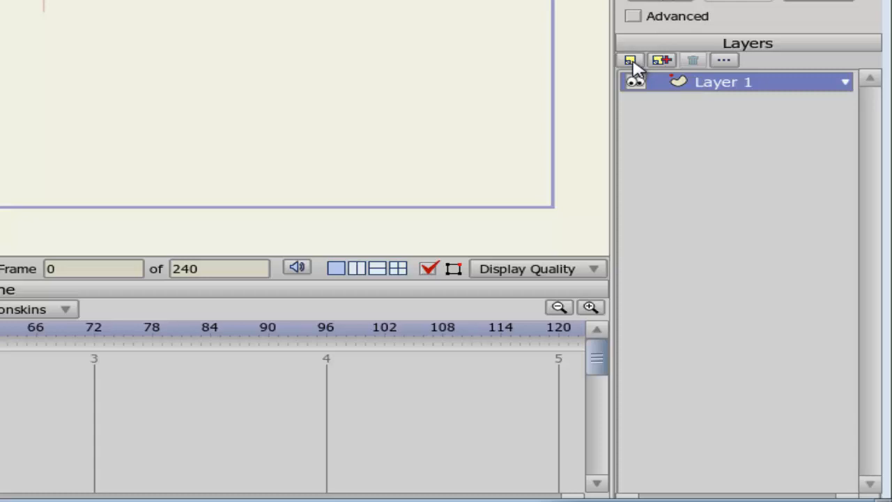
Add a new vector layer with its default name and move it below Layer 1 in the layer stack
left_click(630, 62)
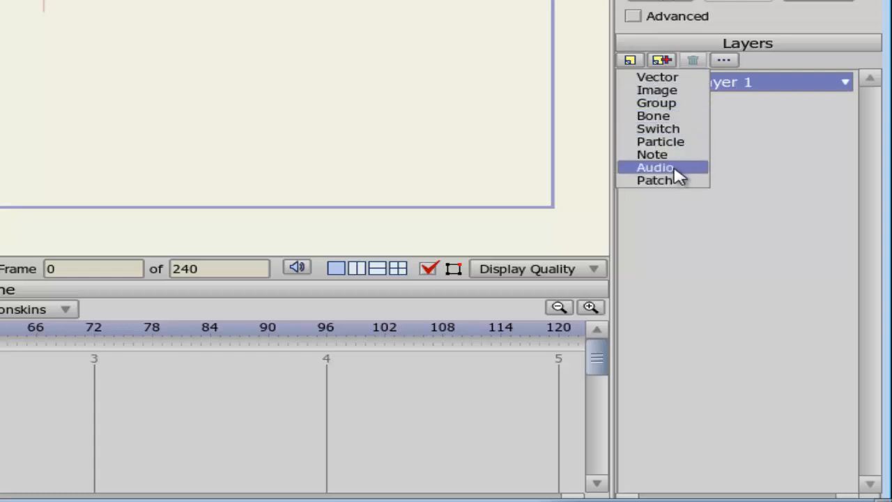
left_click(655, 80)
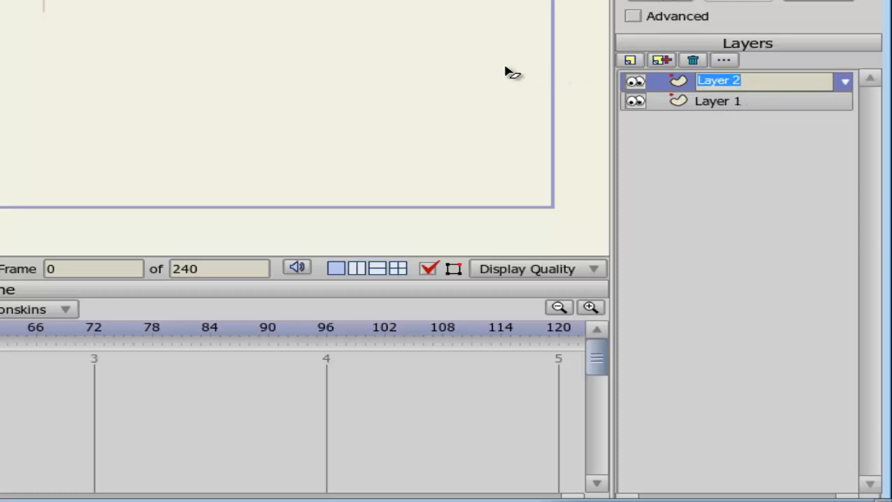
key("Return")
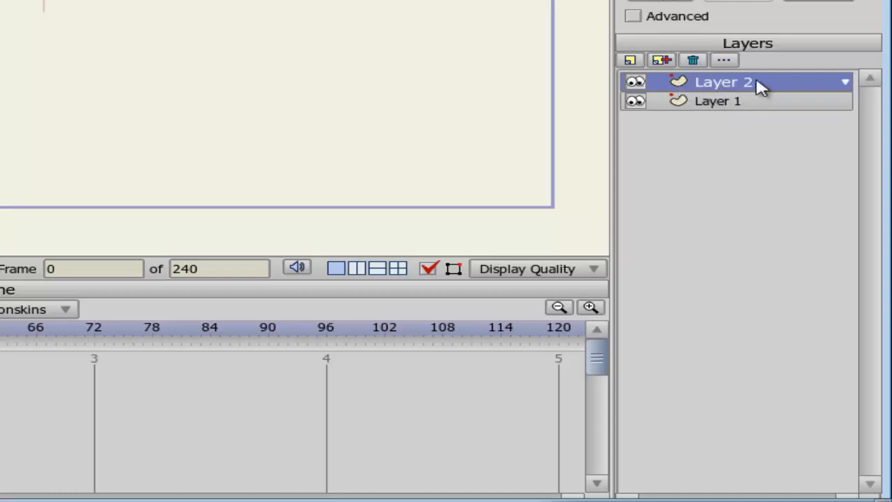
left_click_drag(758, 88, 751, 124)
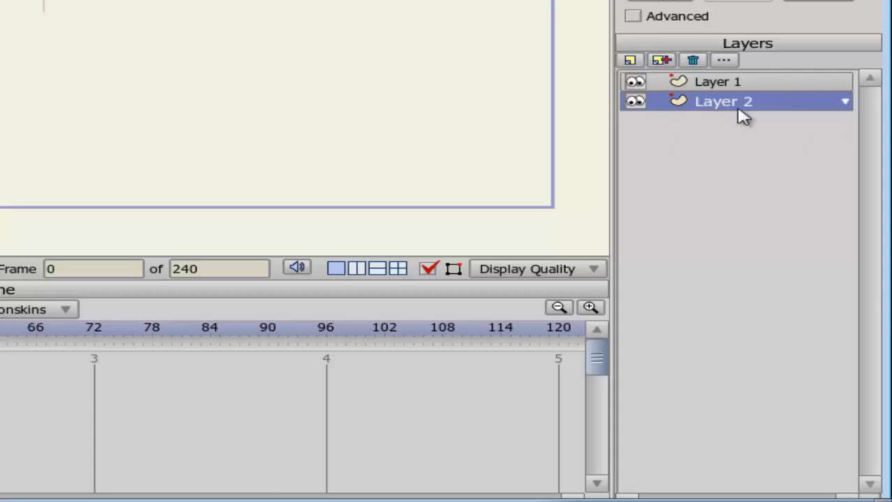
Duplicate Layer 2, keep the default name, and select all three layers together
left_click(663, 61)
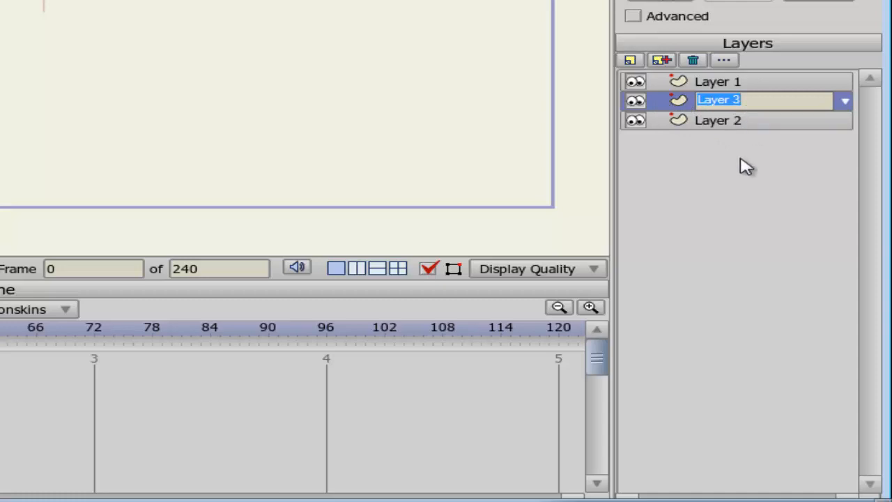
left_click(529, 120)
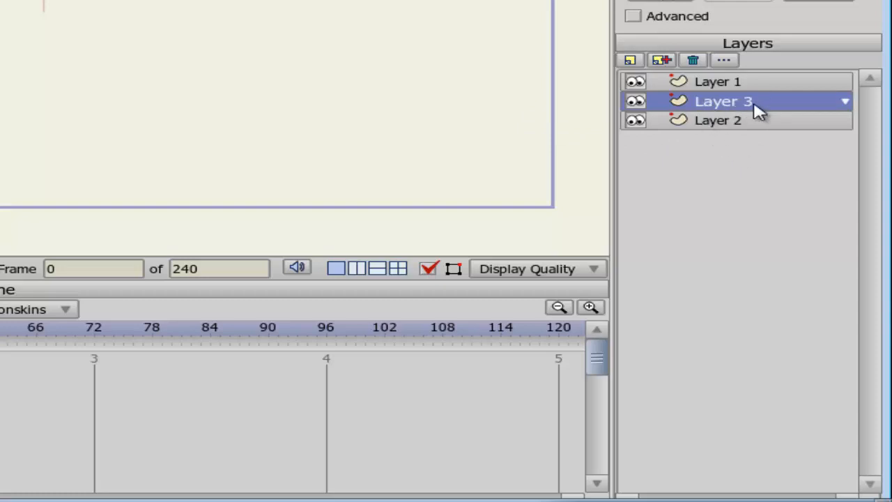
left_click(722, 123, "ctrl")
left_click(722, 84, "ctrl")
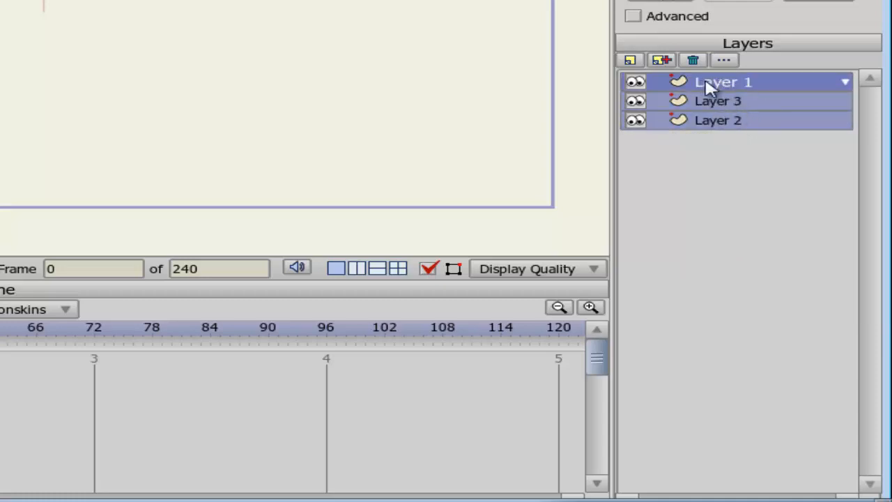
Select only Layer 3 and Layer 2 and delete them both
left_click(707, 82)
left_click(709, 103)
left_click(708, 121, "ctrl")
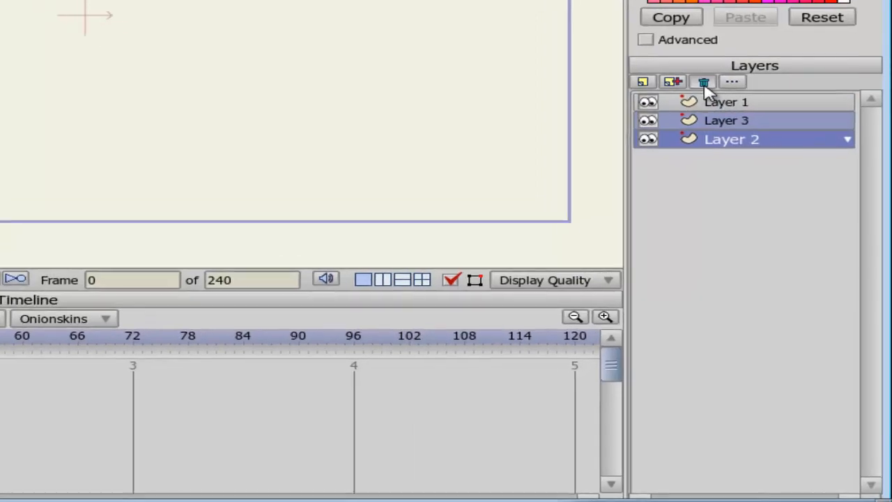
left_click(704, 82)
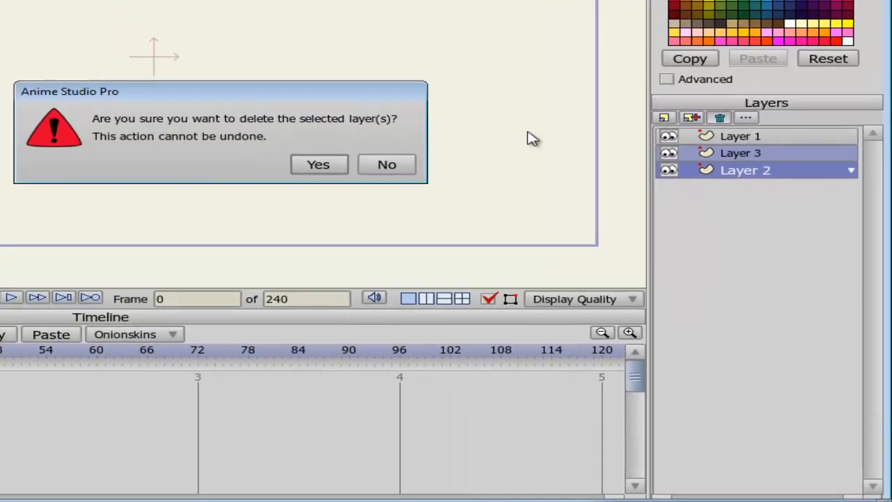
left_click(289, 130)
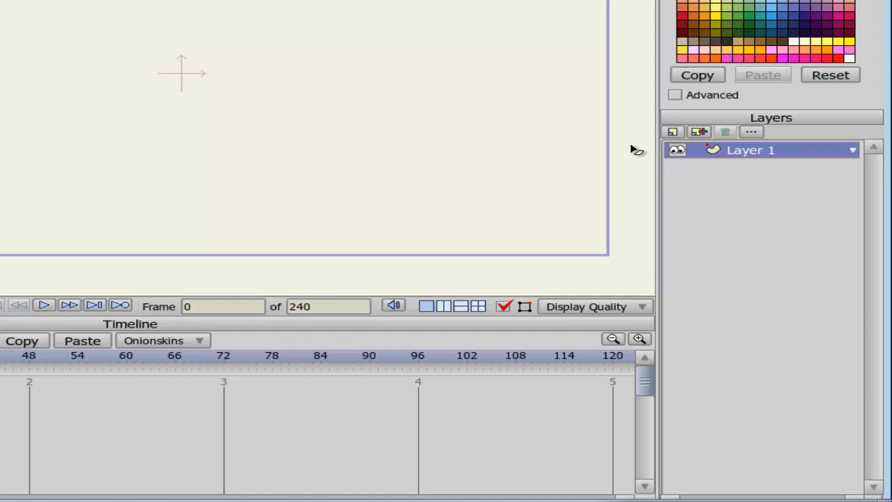
Add another vector layer with the default name Layer 2 and place it below Layer 1
left_click(674, 133)
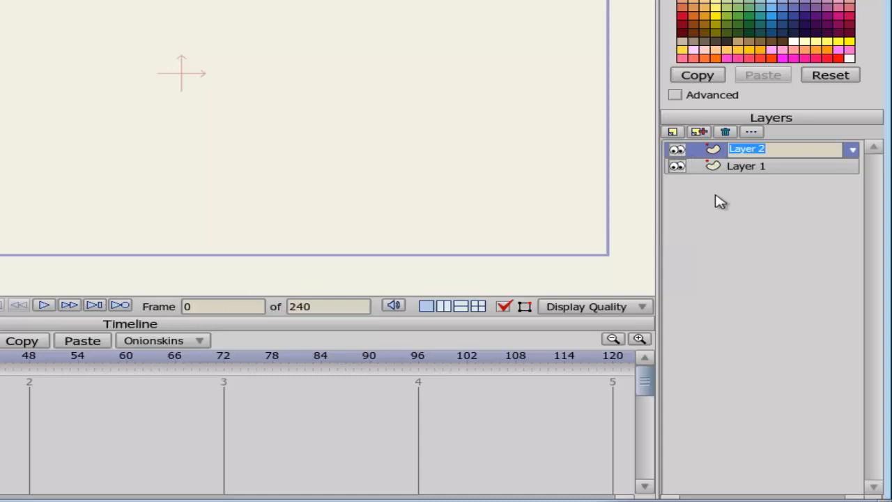
left_click(633, 207)
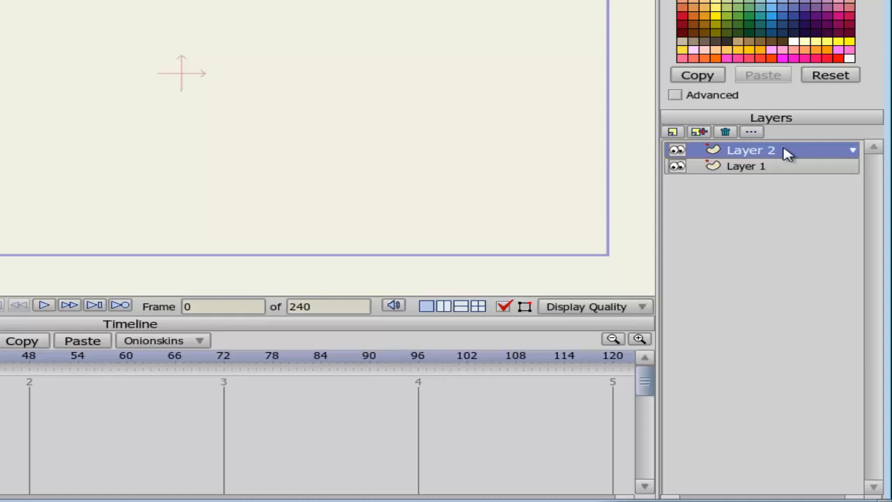
left_click_drag(786, 153, 776, 187)
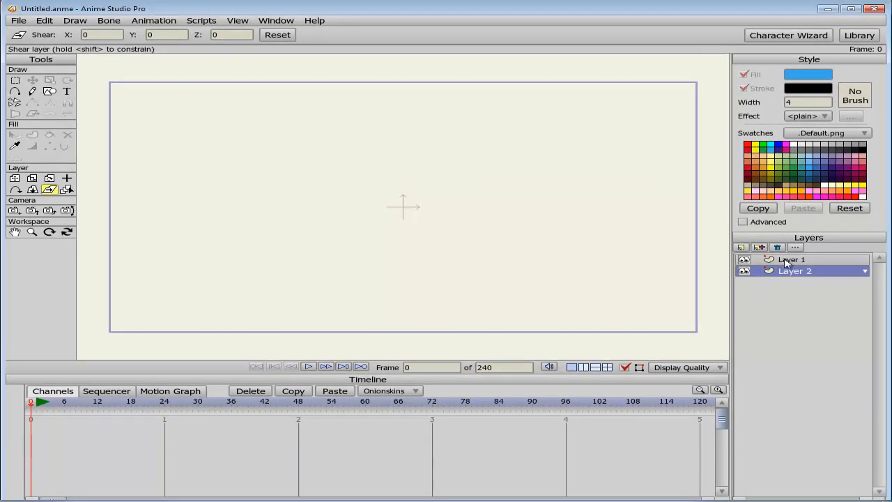
Draw a blue rectangle with a black stroke on Layer 1, around the centre of the canvas
left_click(786, 261)
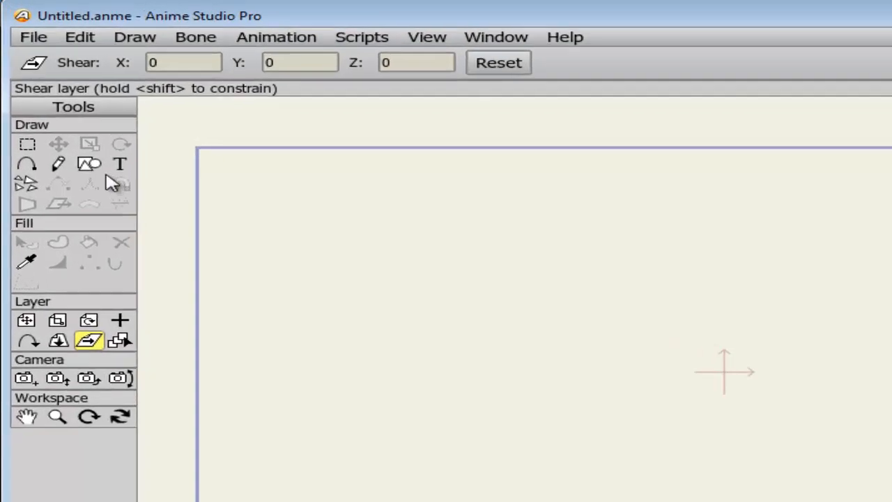
left_click(49, 92)
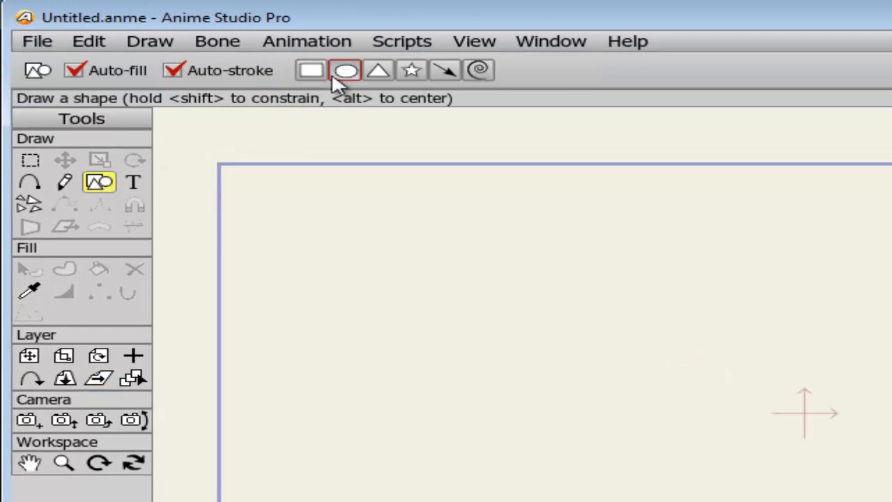
left_click(311, 70)
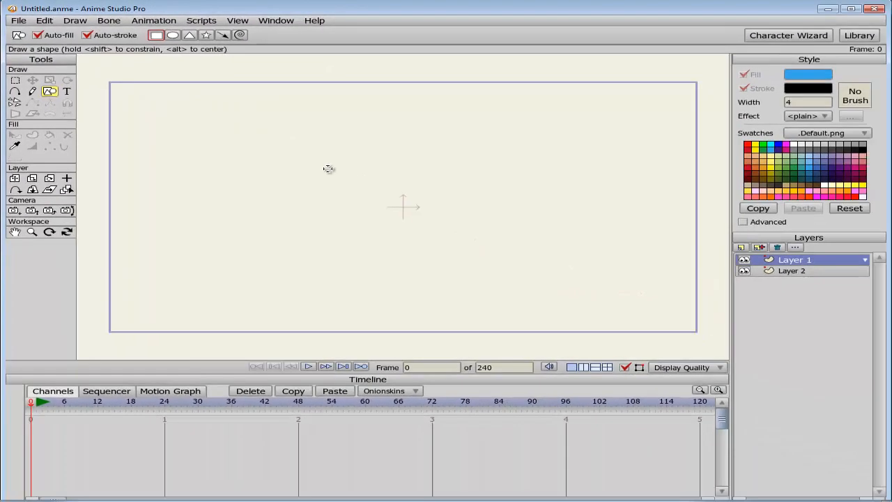
left_click_drag(651, 335, 807, 465)
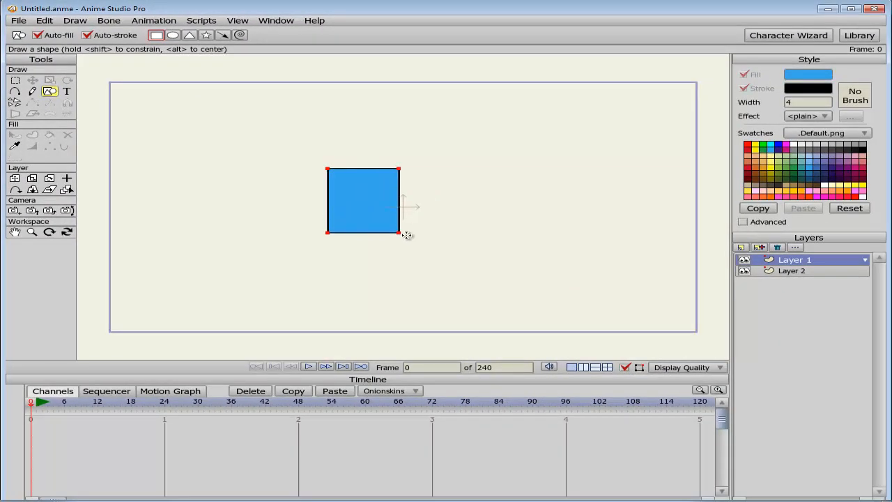
left_click_drag(407, 235, 483, 246)
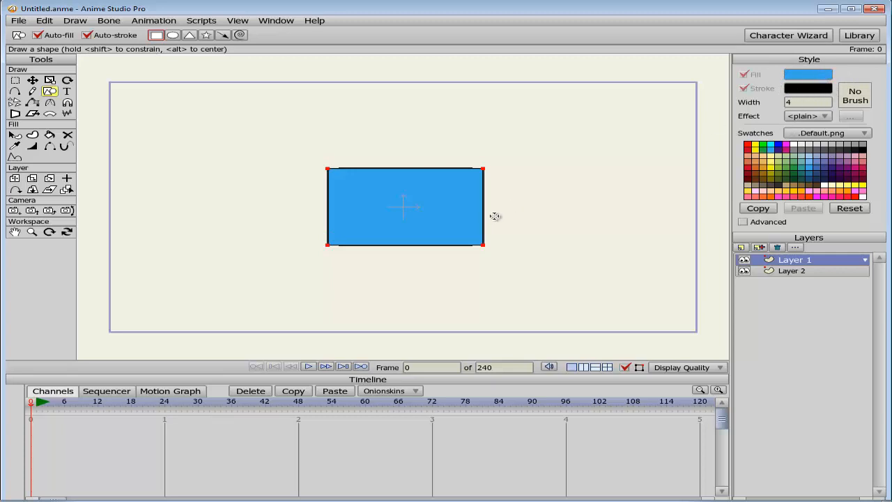
Draw an oval on Layer 2 that overlaps the lower-right corner of the rectangle
left_click(781, 273)
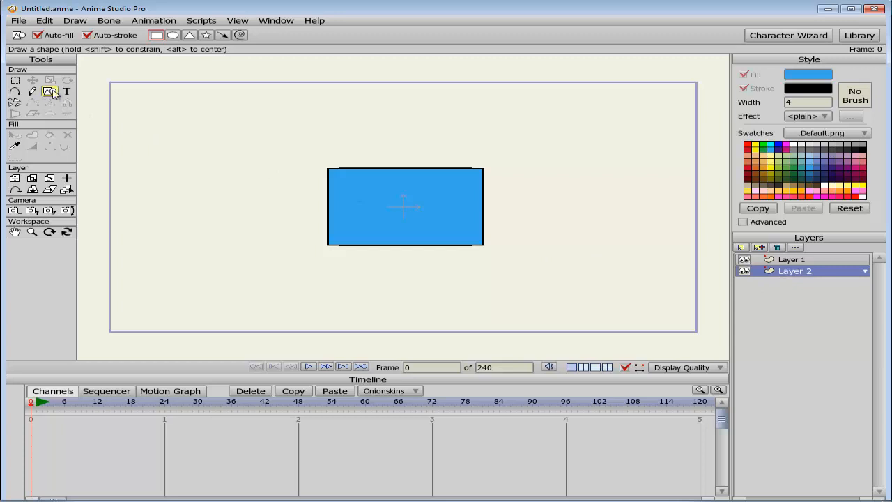
left_click(172, 37)
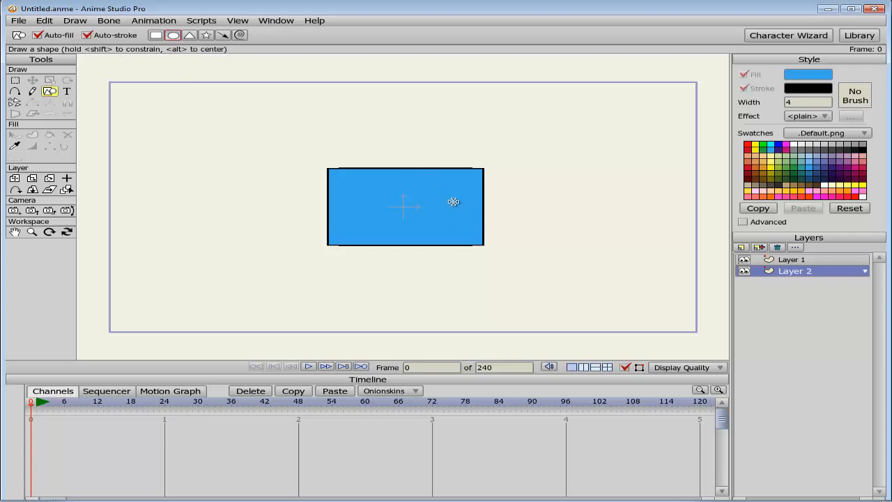
left_click_drag(453, 201, 531, 256)
left_click_drag(566, 275, 568, 277)
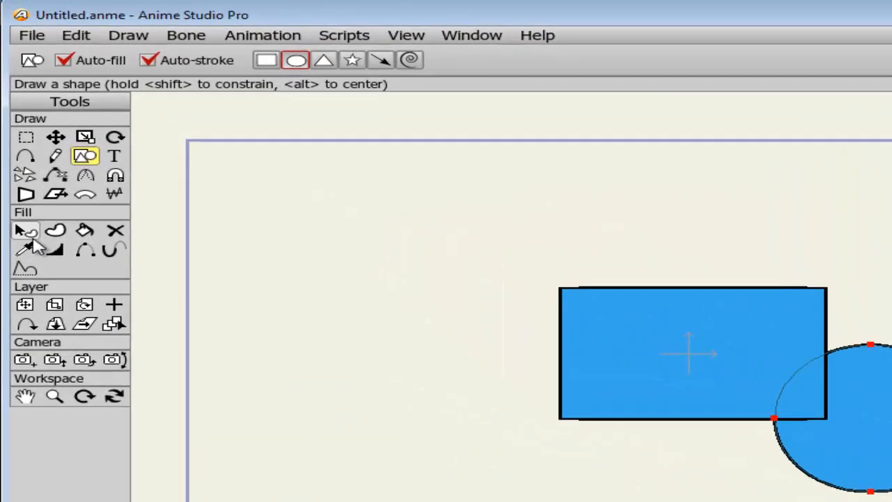
Select the oval shape on Layer 2 and change its fill colour to dark green
left_click(31, 235)
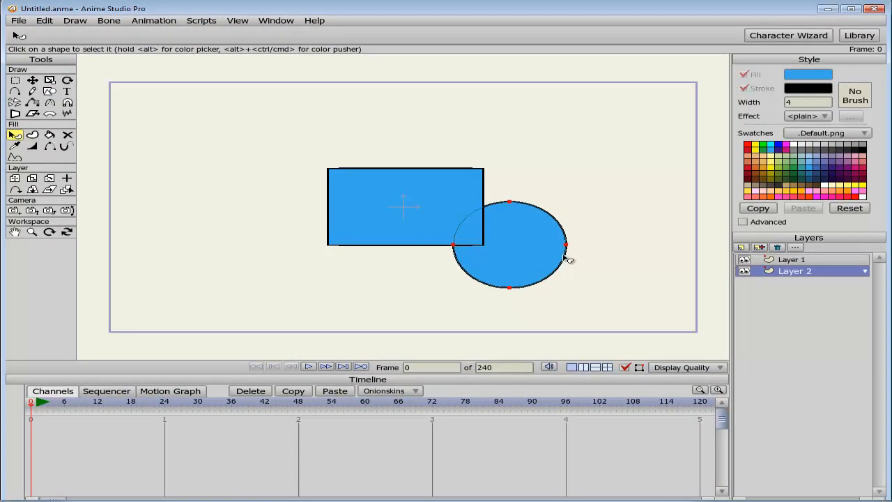
left_click(565, 259)
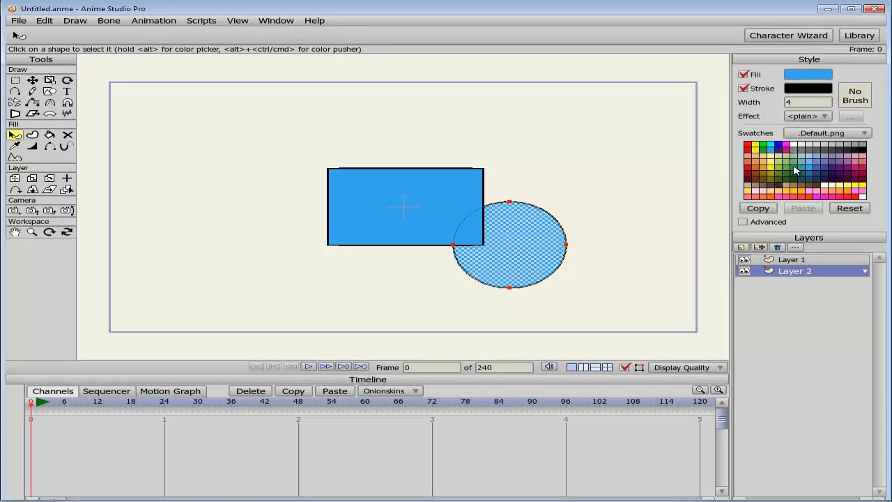
left_click(794, 171)
left_click(606, 273)
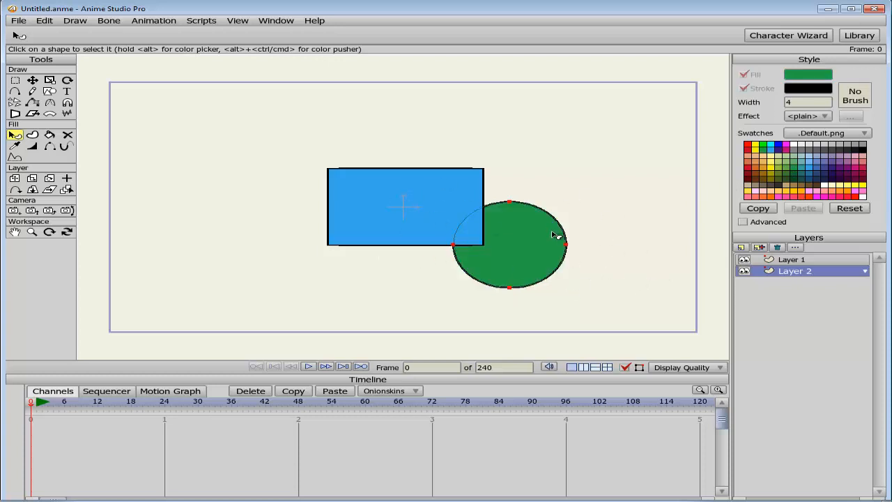
Try to select the rectangle's points while Layer 2 is the active layer
left_click(14, 80)
left_click_drag(273, 154, 535, 270)
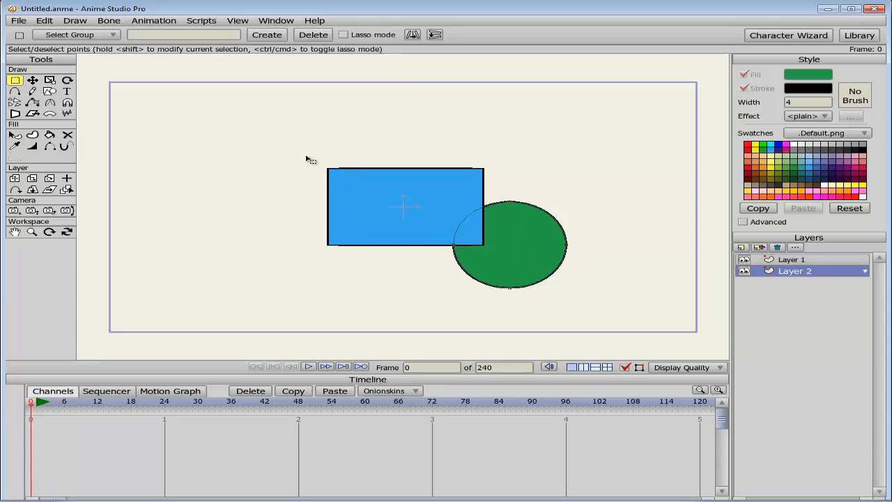
left_click_drag(300, 145, 505, 268)
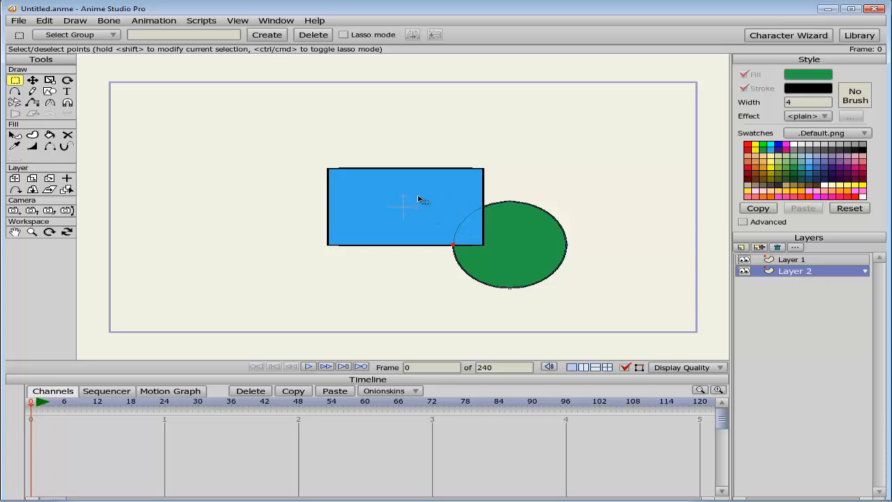
Select all the rectangle's points on Layer 1 and move it up and left to about X -0.5, Y 0.14
left_click(790, 261)
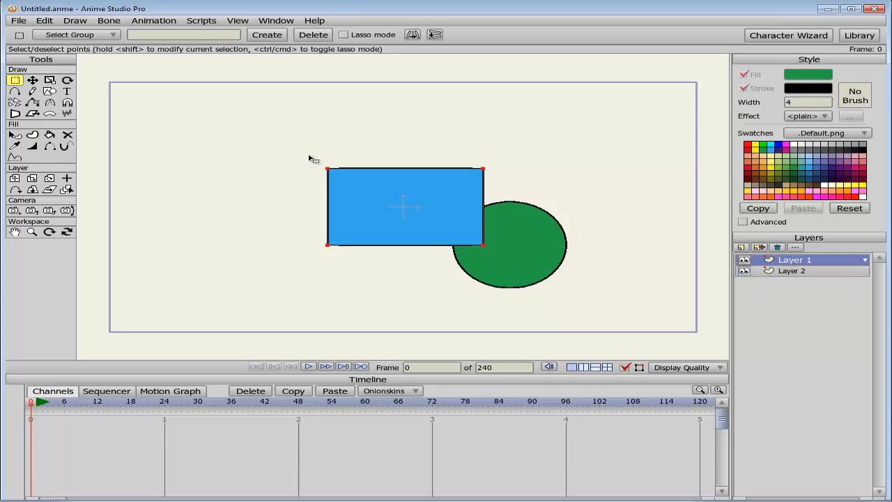
left_click_drag(299, 152, 604, 288)
left_click(32, 80)
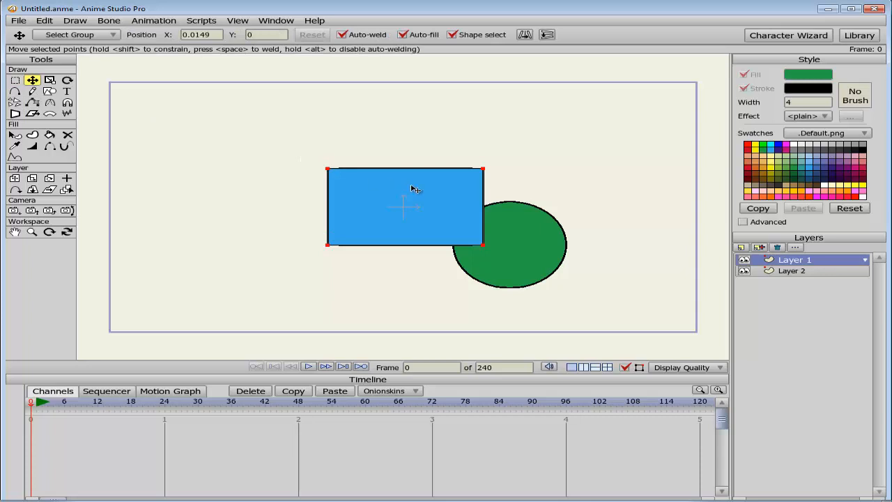
left_click_drag(411, 189, 329, 171)
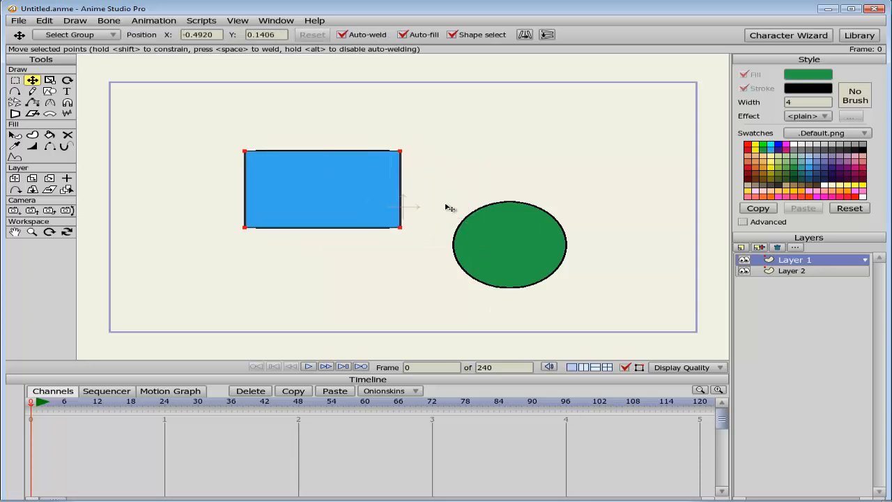
Select all the green oval's points on Layer 2 and move it up and right, farther from the rectangle
left_click_drag(440, 184, 605, 318)
left_click(17, 81)
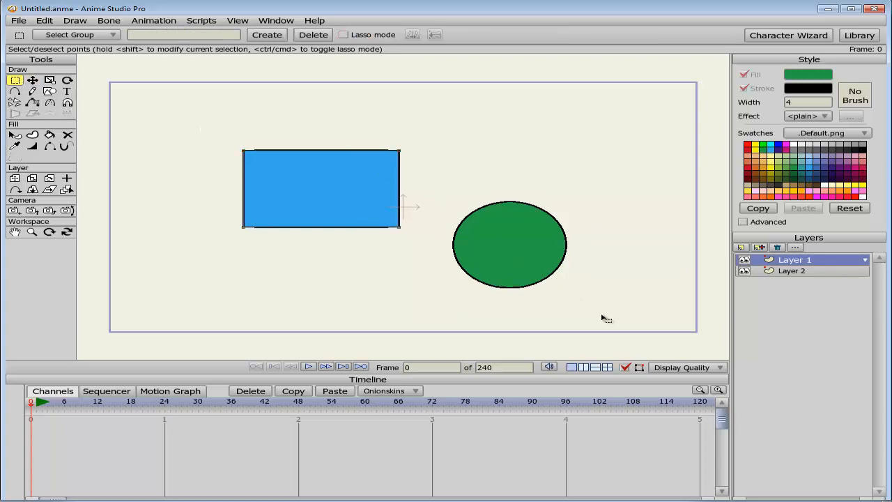
left_click(779, 271)
left_click_drag(438, 175, 601, 315)
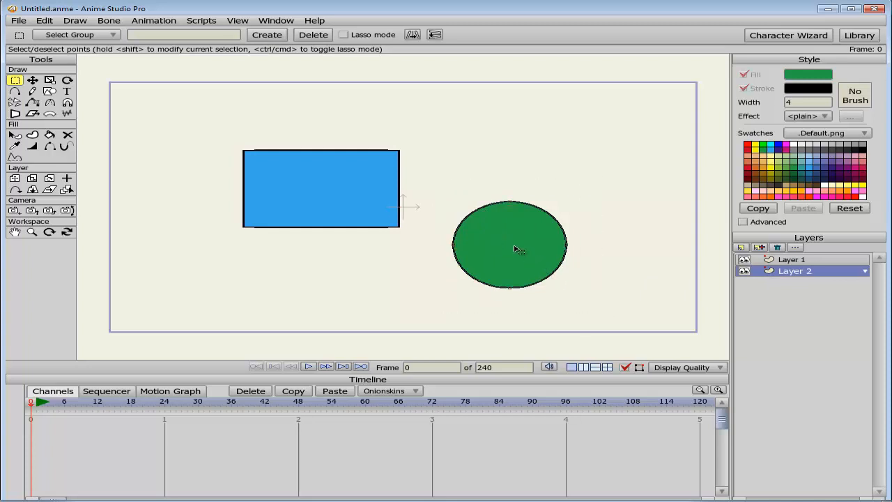
left_click_drag(453, 193, 599, 304)
left_click(34, 81)
left_click_drag(524, 248, 577, 199)
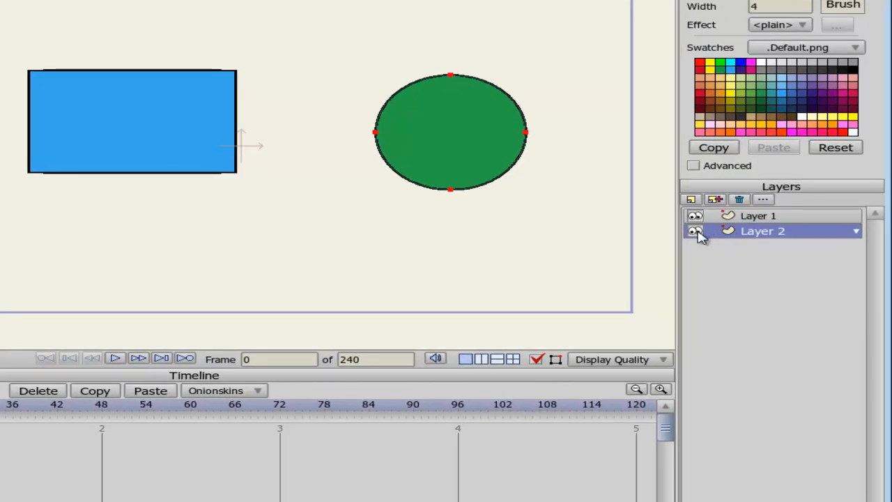
Toggle the visibility of Layer 2 off, back on, and off again
left_click(697, 232)
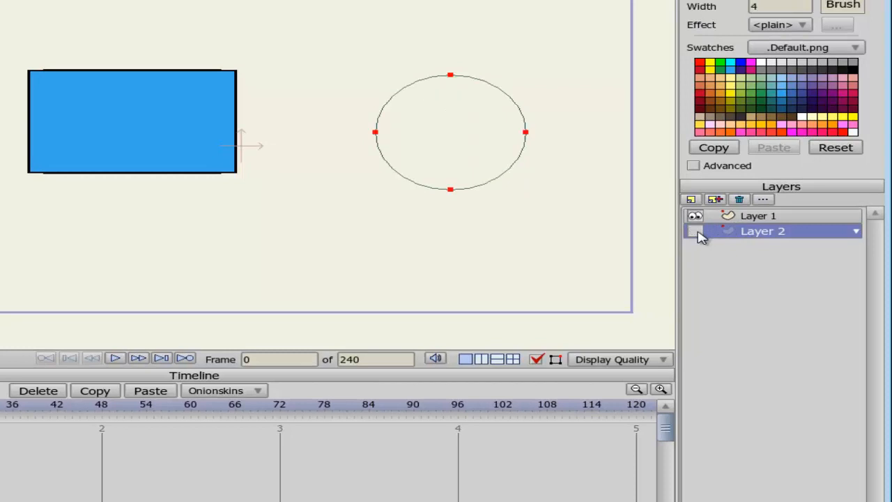
left_click(696, 232)
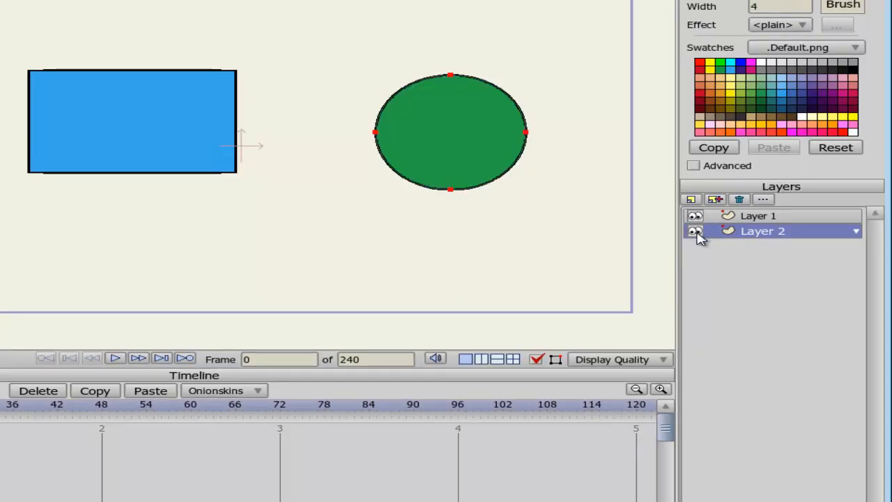
left_click(696, 232)
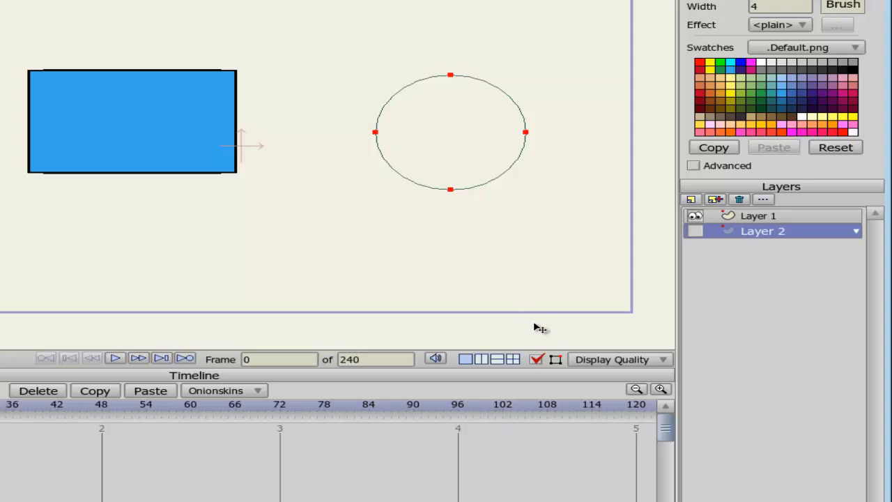
Toggle the point and outline overlay off and back on, and move the hidden oval on Layer 2 slightly to the right
left_click(537, 360)
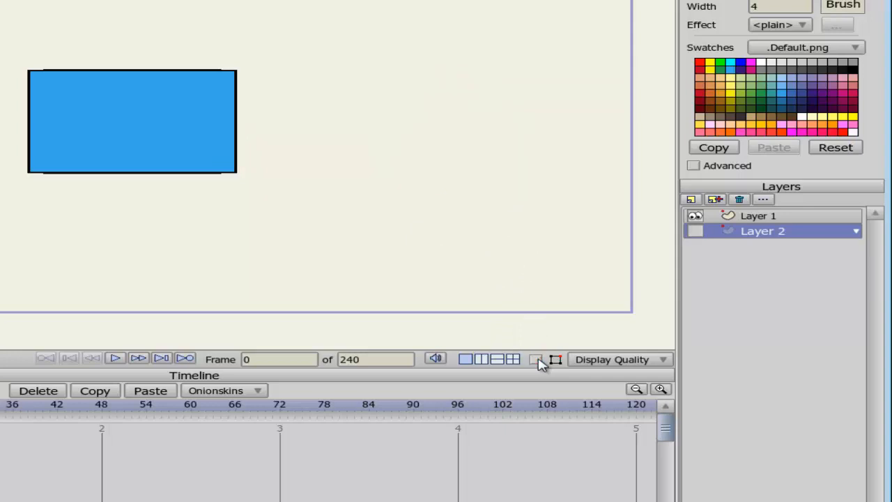
left_click(537, 359)
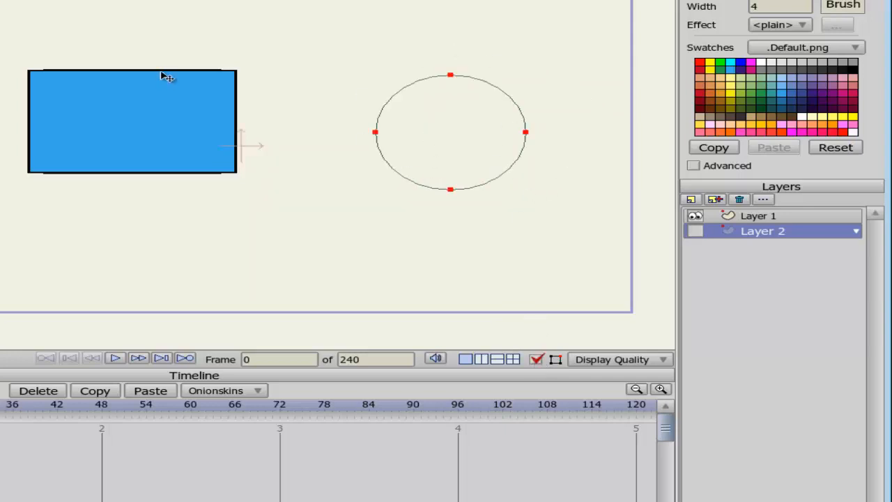
left_click_drag(160, 71, 188, 73)
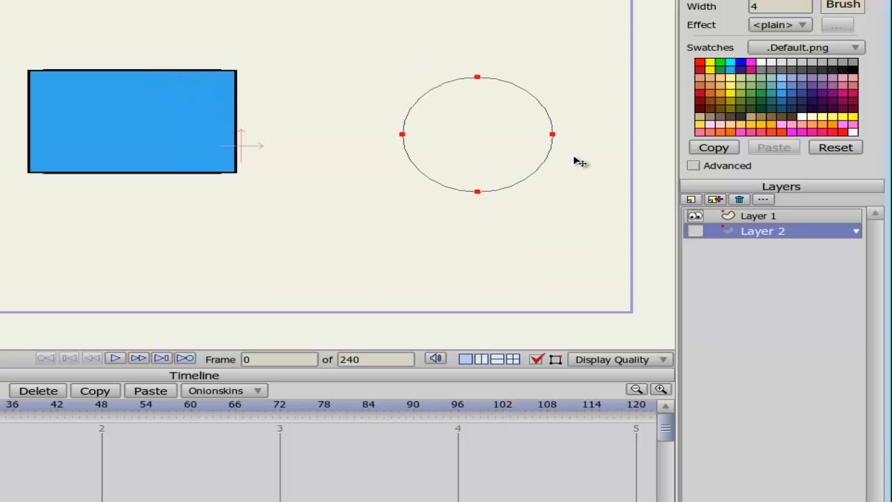
Move the blue rectangle on Layer 1 up and left to about X -0.83, Y 0.49
left_click(758, 217)
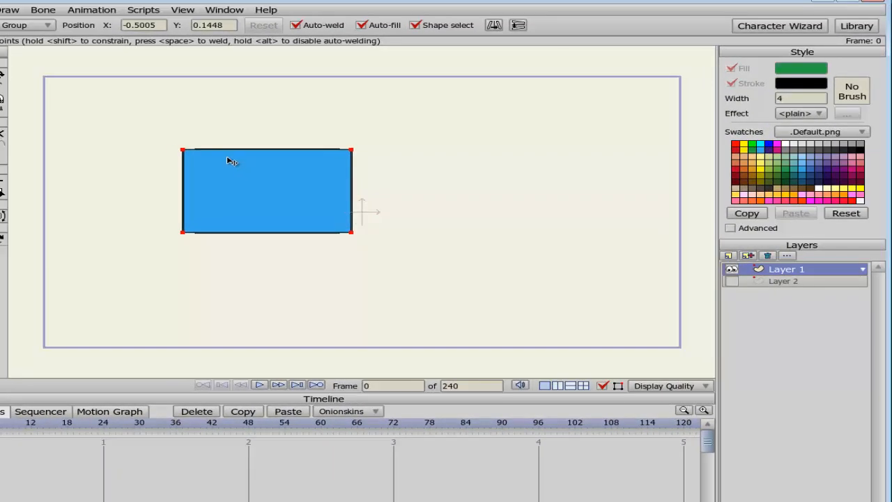
left_click_drag(228, 158, 176, 113)
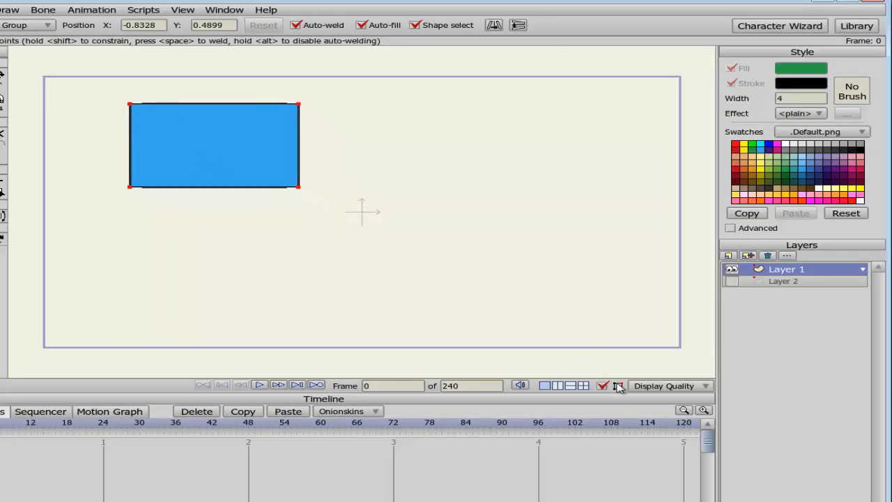
Hide Layer 1 and turn off the overlay of its points and outline
left_click(731, 271)
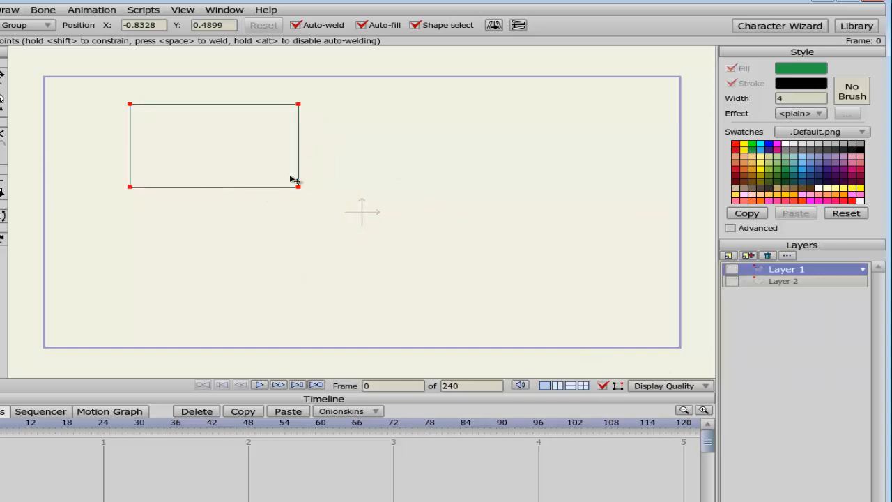
left_click(602, 385)
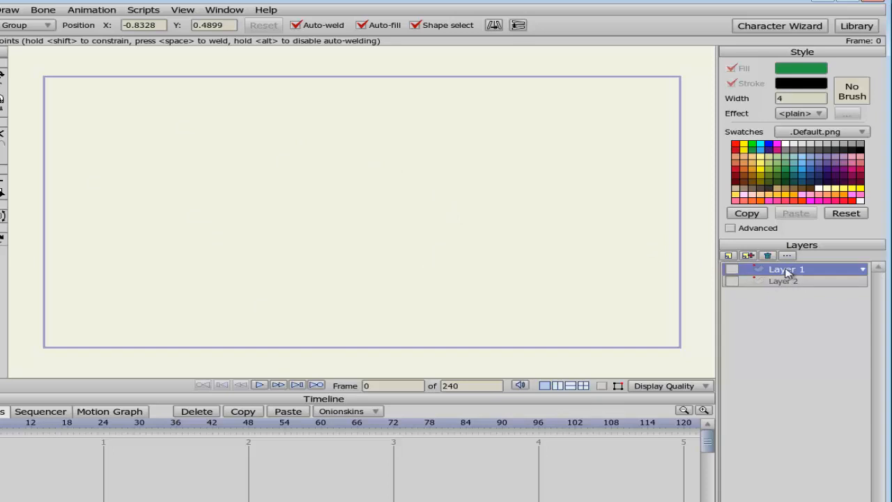
Make both layers visible with Layer 2 active, and turn the point and outline overlay back on
left_click(731, 270)
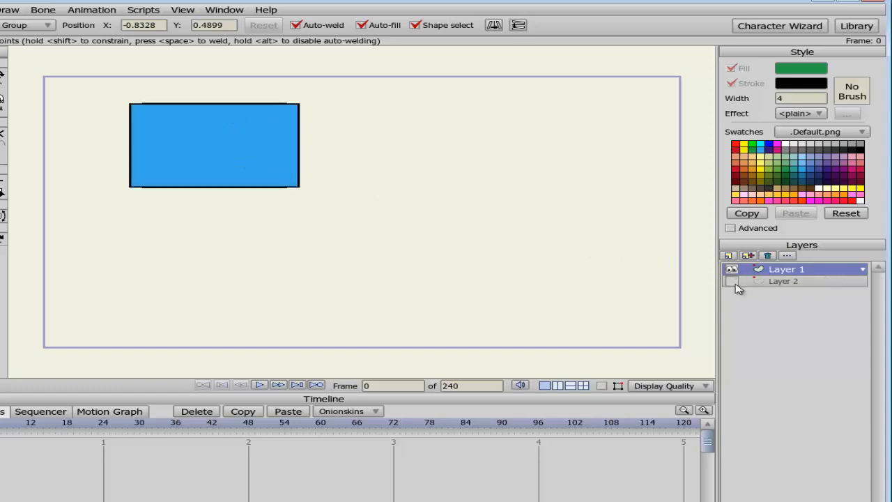
left_click(757, 283)
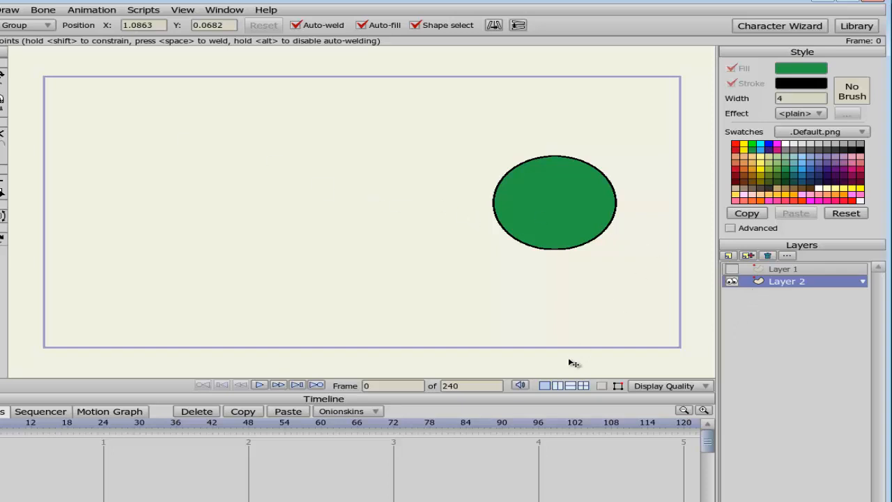
left_click(602, 387)
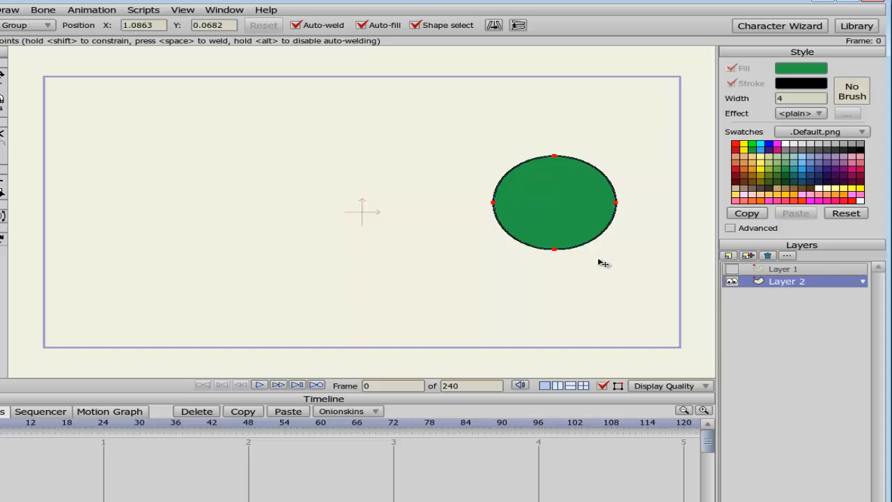
left_click(730, 269)
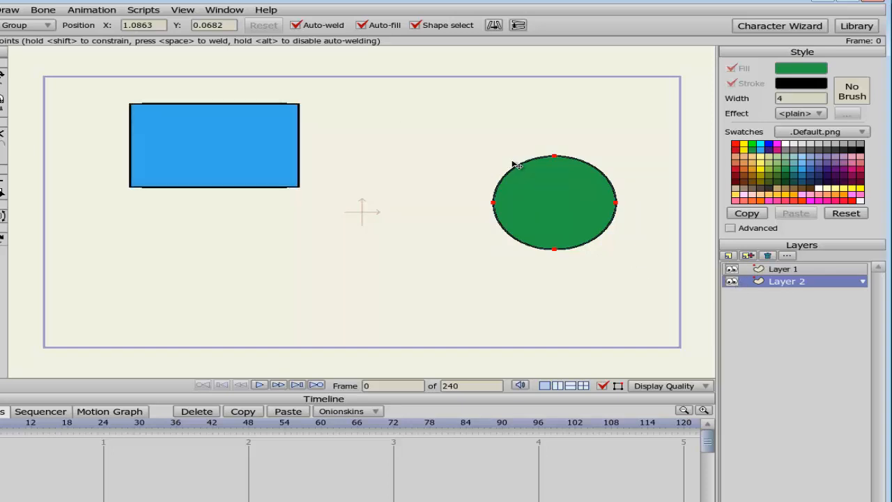
Add a bone layer, a switch layer and a note layer above Layer 2, leaving the note without text
left_click(729, 257)
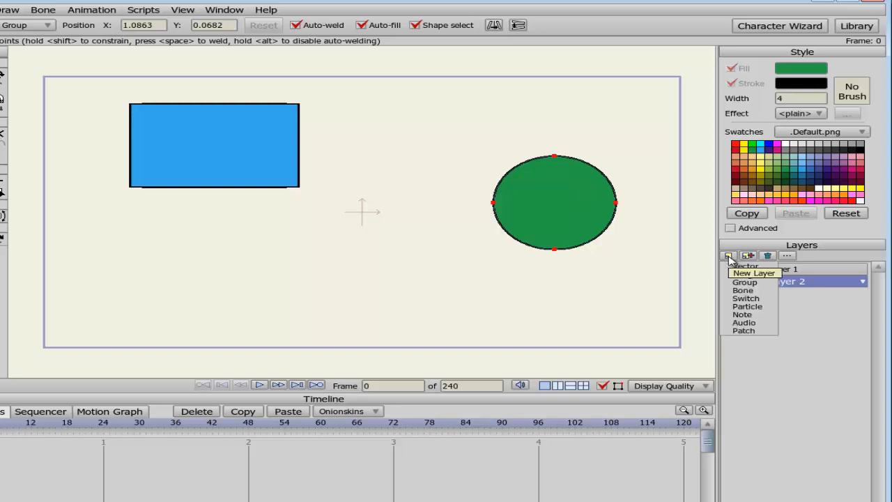
left_click(742, 291)
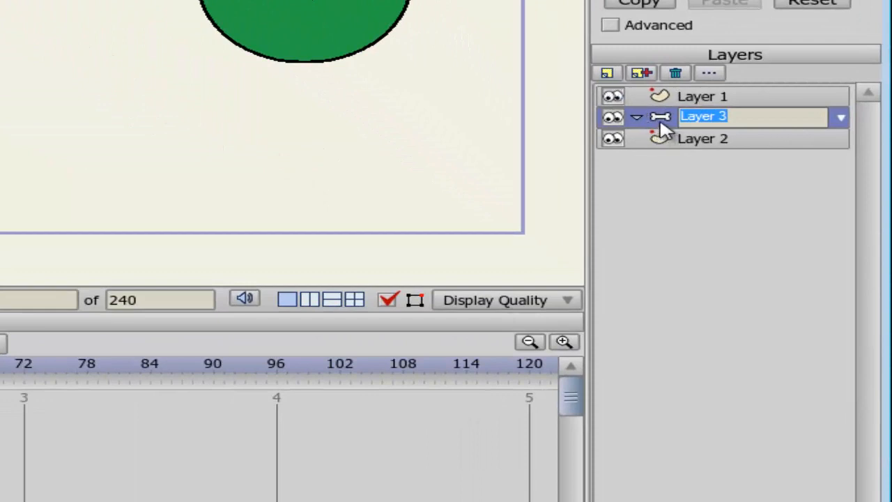
left_click(606, 73)
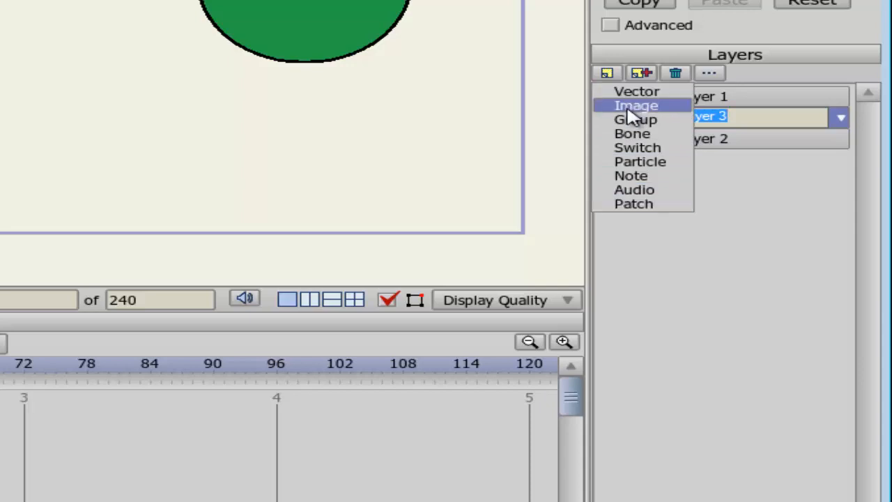
left_click(640, 147)
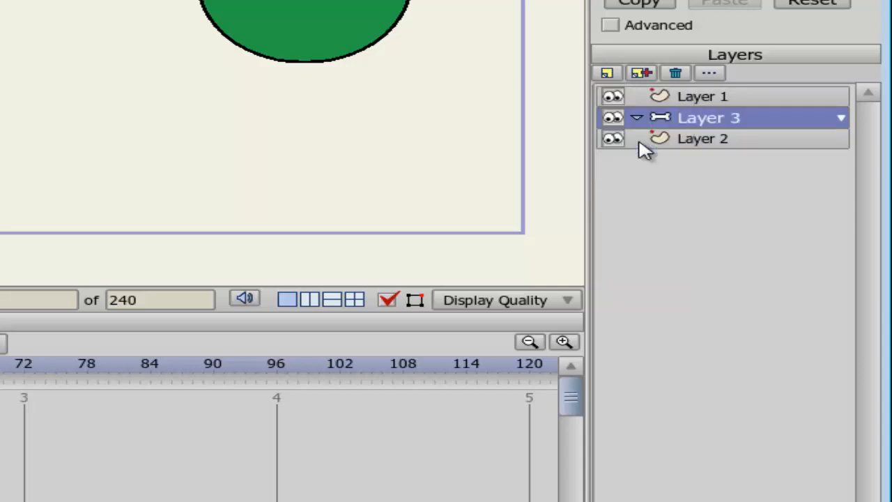
left_click(607, 74)
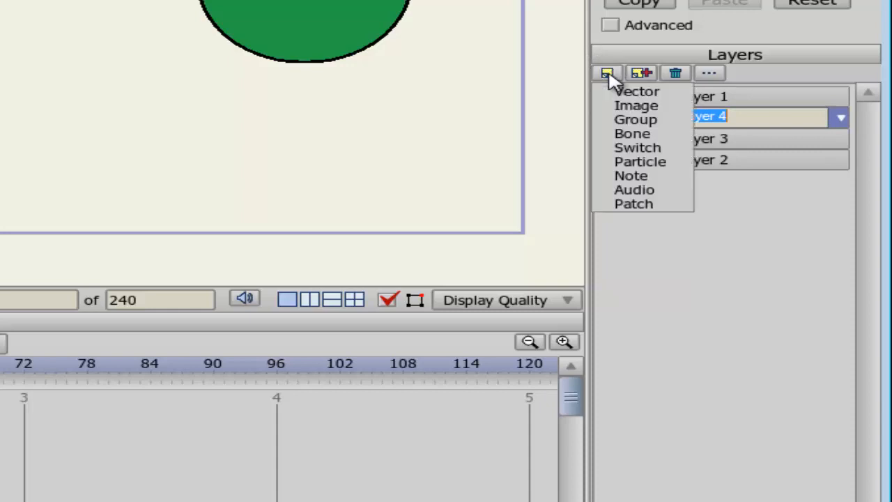
left_click(644, 177)
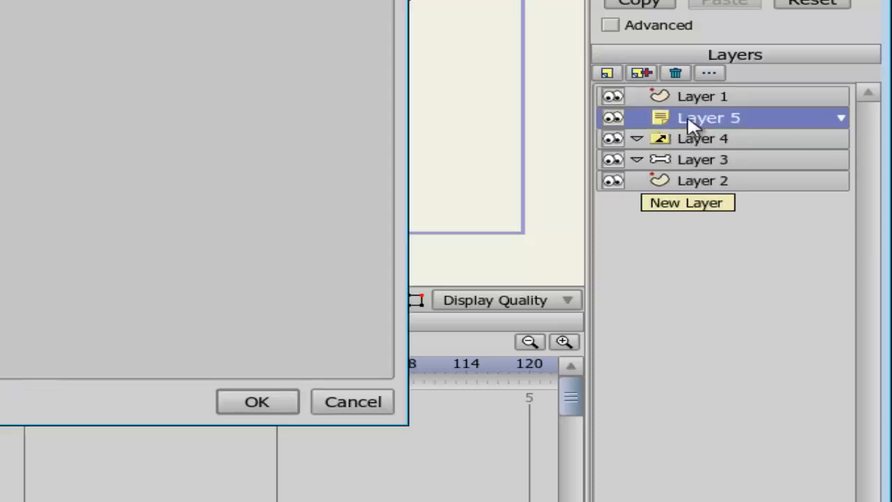
left_click(351, 402)
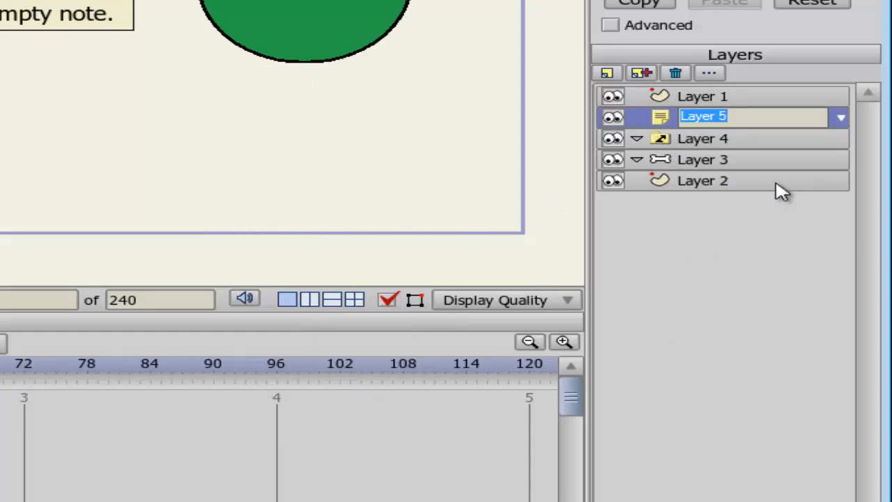
Select Layers 5, 4, 3 and 2 together and delete them, keeping only Layer 1
left_click(643, 124)
left_click(704, 143, "ctrl")
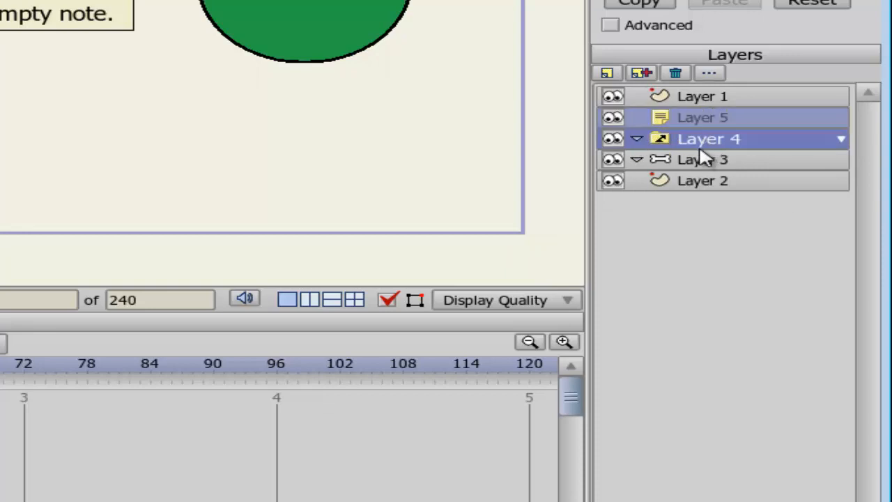
left_click(697, 164, "ctrl")
left_click(697, 180, "ctrl")
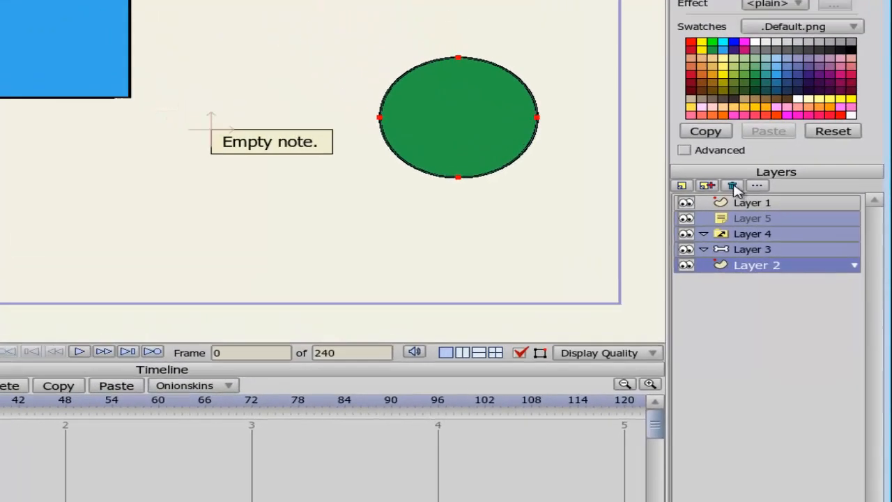
left_click(675, 73)
left_click(433, 258)
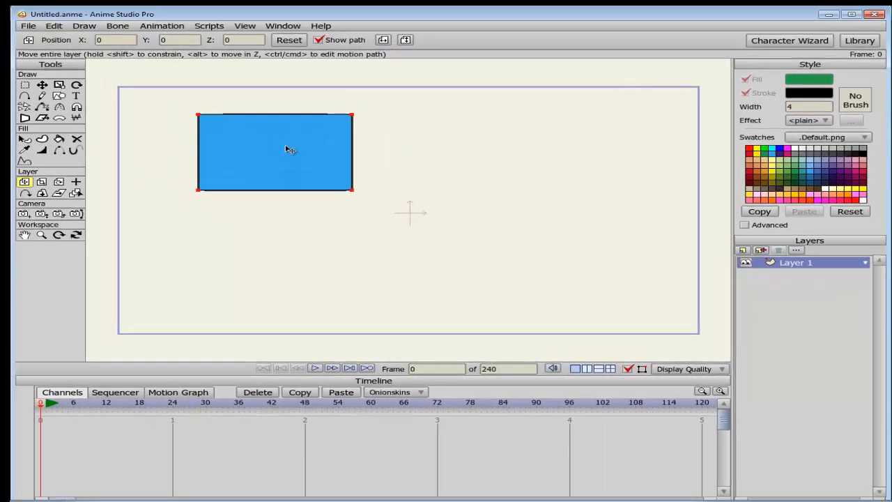
Nudge Layer 1 up slightly, and move the rectangle's points onto the layer origin at about X 0.02, Y 0.004
left_click_drag(289, 149, 289, 145)
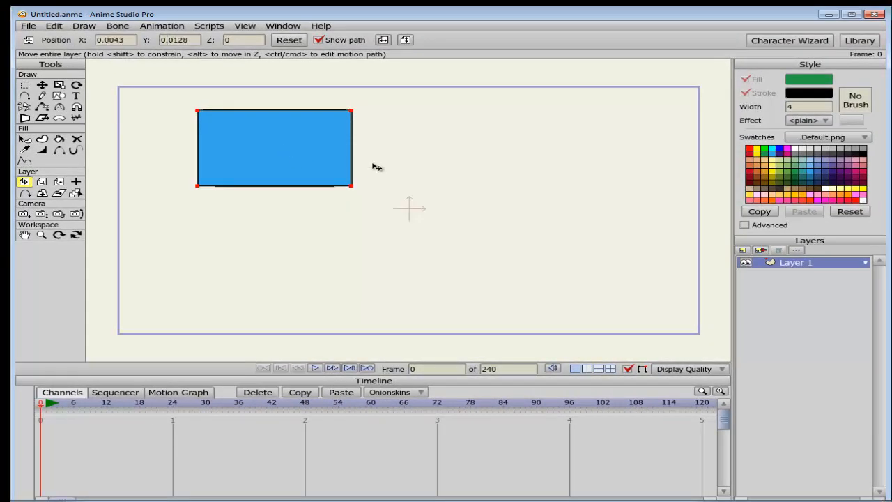
left_click(42, 84)
left_click_drag(245, 126, 383, 185)
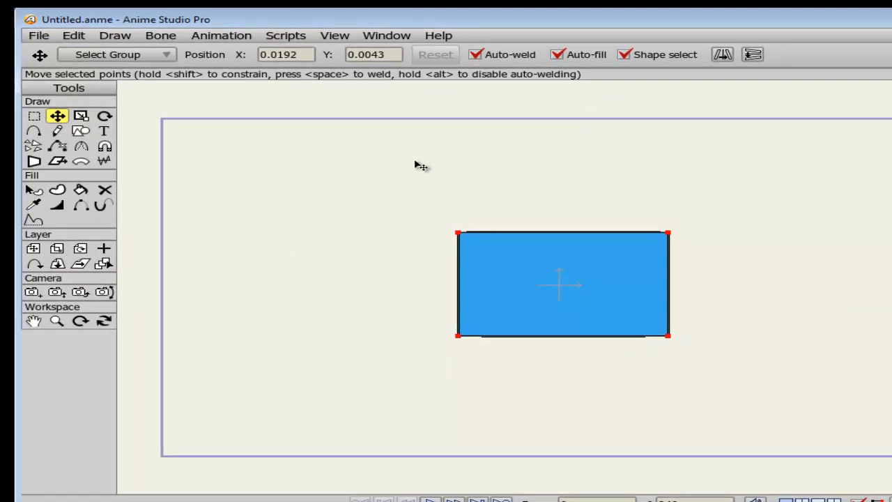
Move the entire Layer 1 with Translate Layer to about X 0.12, Y -0.11
left_click(33, 249)
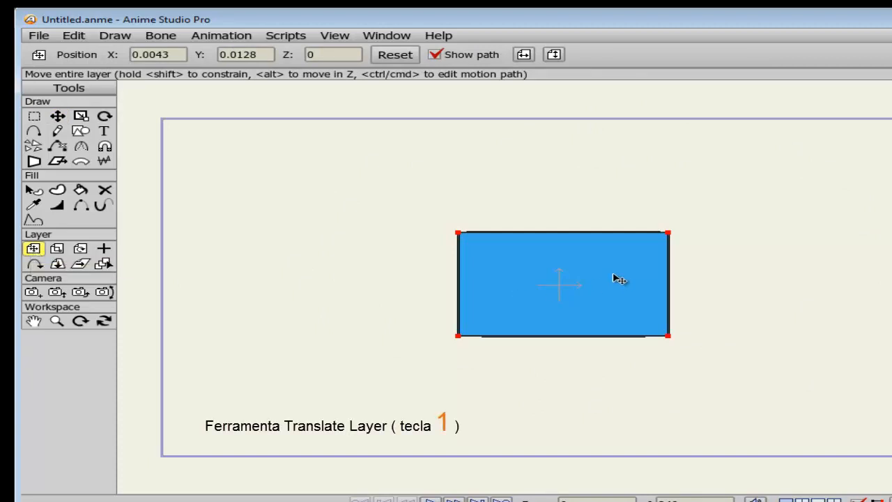
left_click_drag(842, 235, 865, 262)
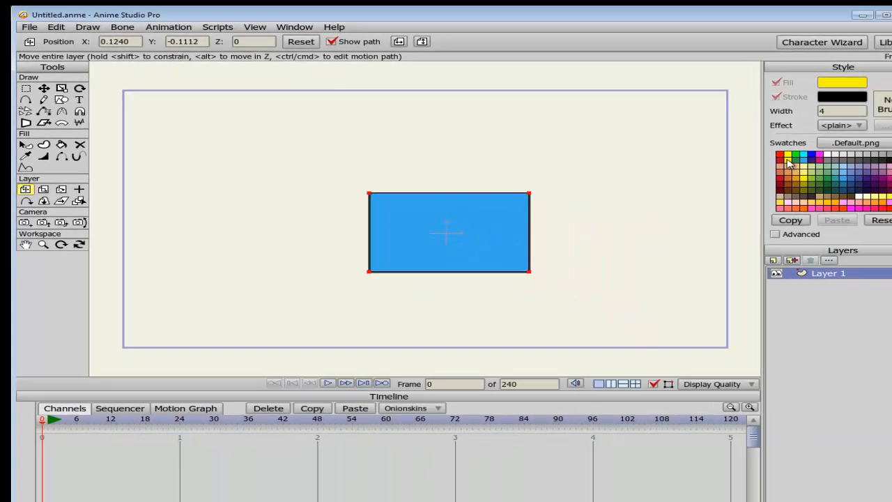
Select the rectangle's shape on Layer 1 and change its fill to light yellow
left_click(25, 140)
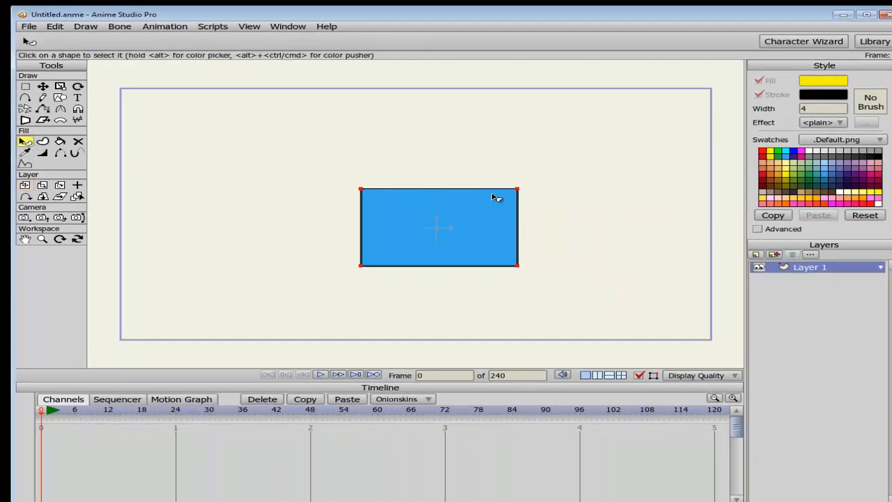
left_click(494, 193)
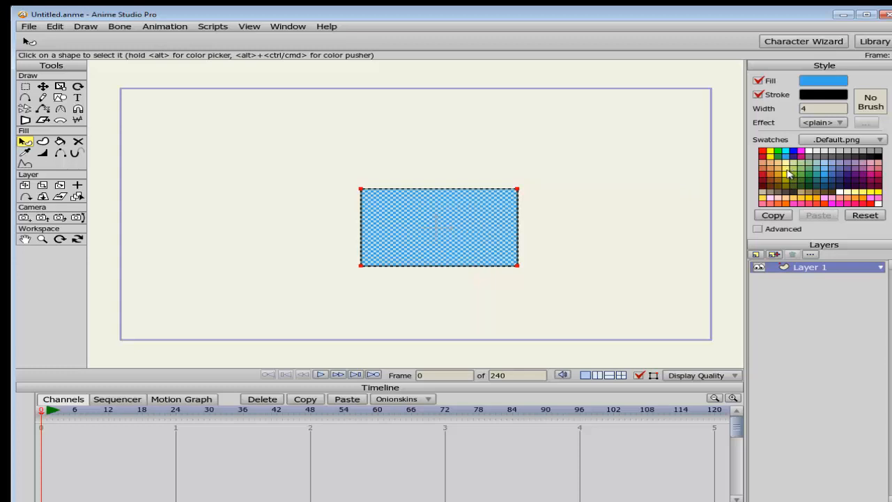
left_click(787, 174)
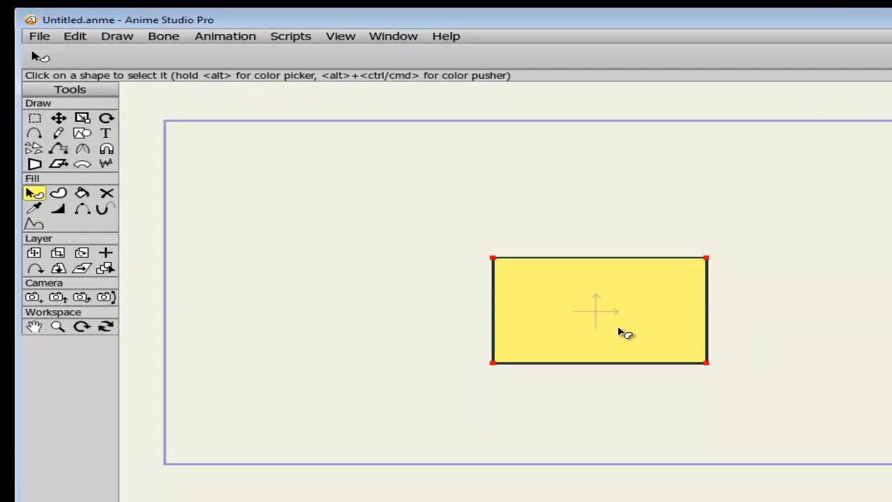
Translate Layer 1 to about X 0.02, Y -0.07 and scale the whole layer uniformly to about 0.86
left_click(34, 252)
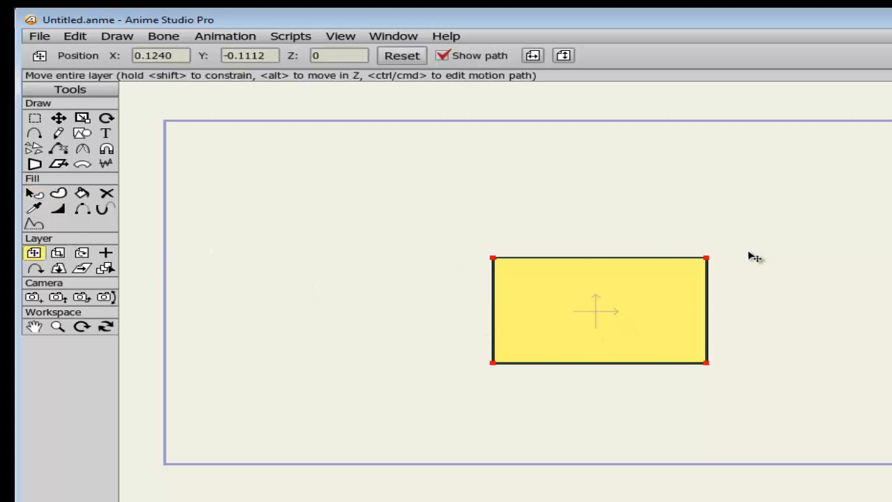
left_click_drag(876, 281, 856, 277)
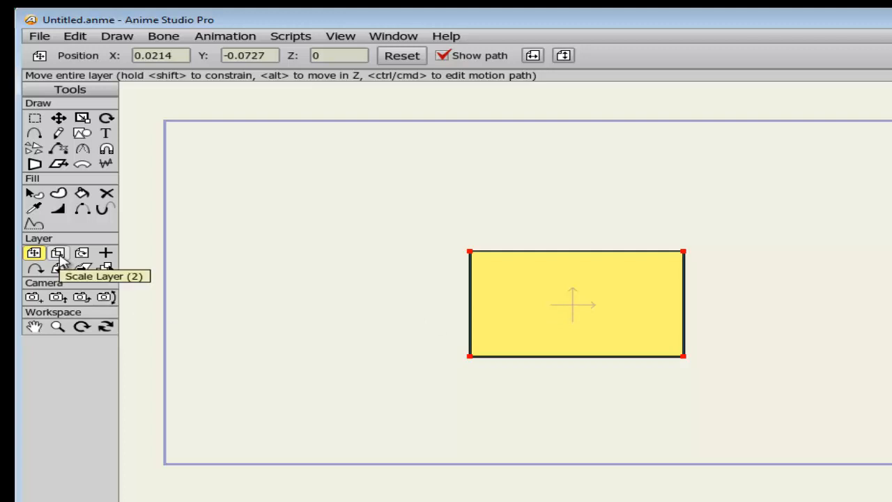
left_click(58, 253)
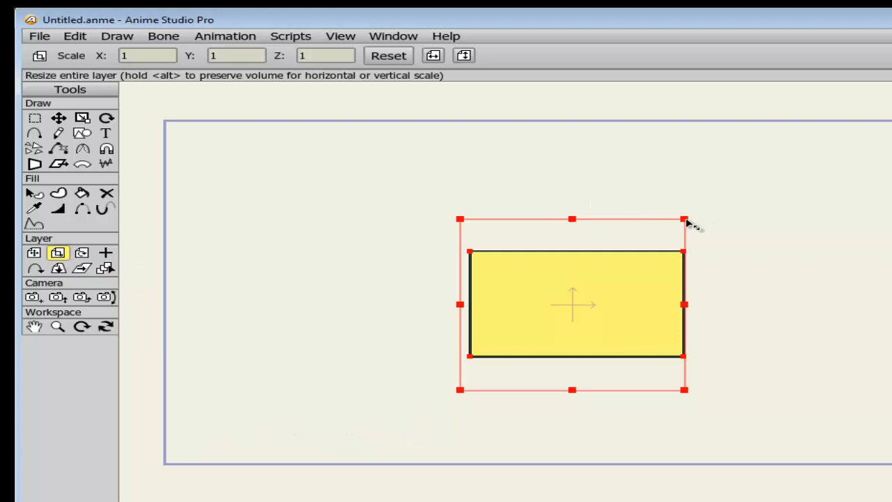
left_click_drag(686, 221, 721, 277)
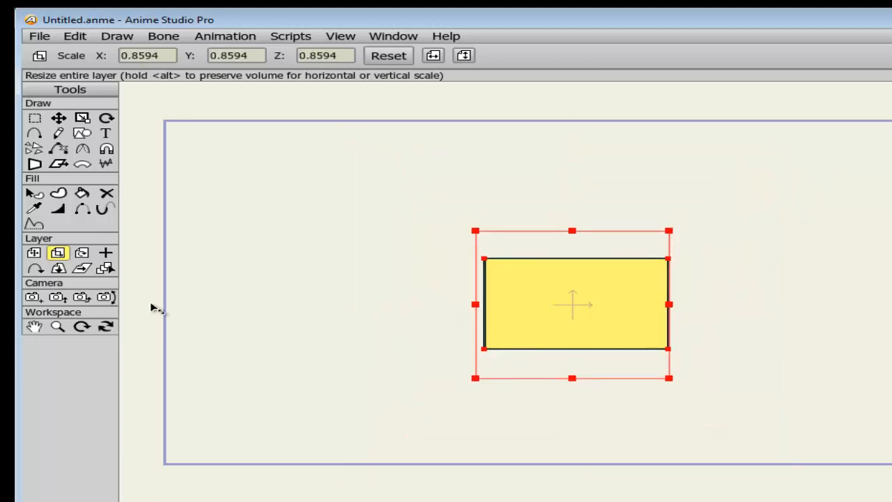
Rotate the entire Layer 1 to a Z rotation of about 0.75
left_click(82, 253)
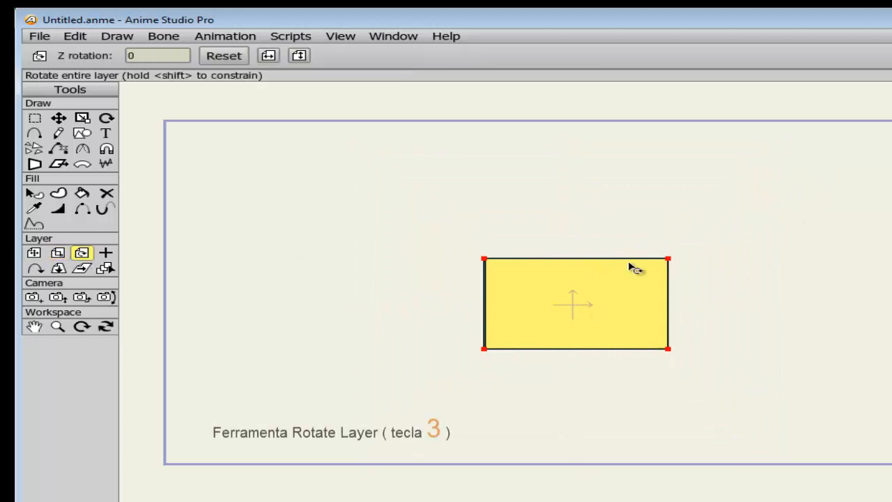
left_click_drag(755, 258, 729, 264)
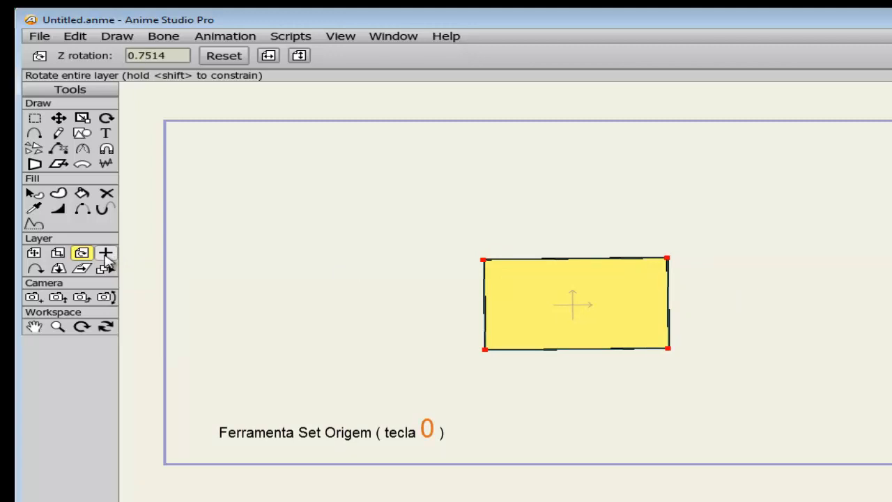
Set Layer 1's origin outside the rectangle at about X -1.06, Y 0.03, and rotate the entire layer around it to about 0.62
left_click(105, 254)
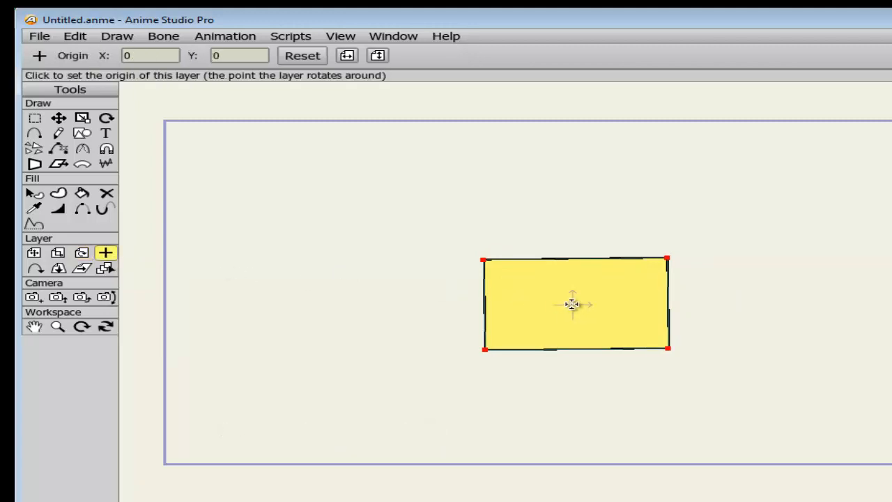
left_click_drag(573, 305, 369, 301)
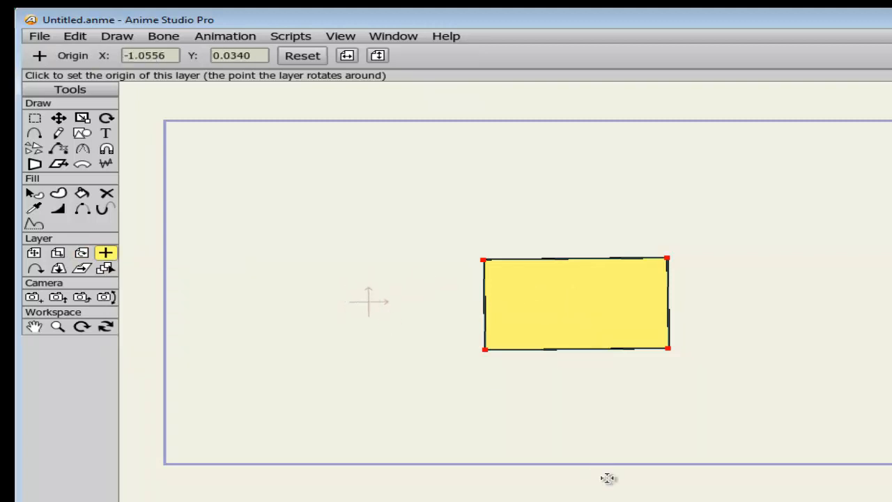
left_click(81, 253)
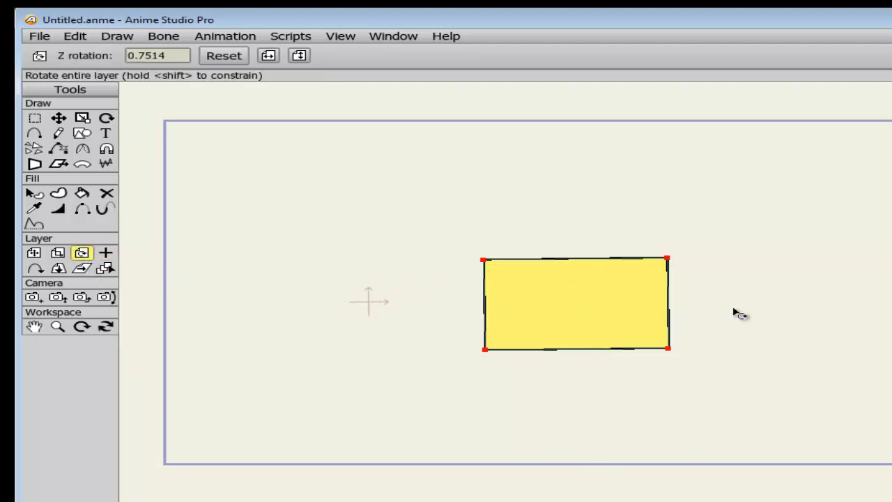
left_click_drag(817, 317, 757, 315)
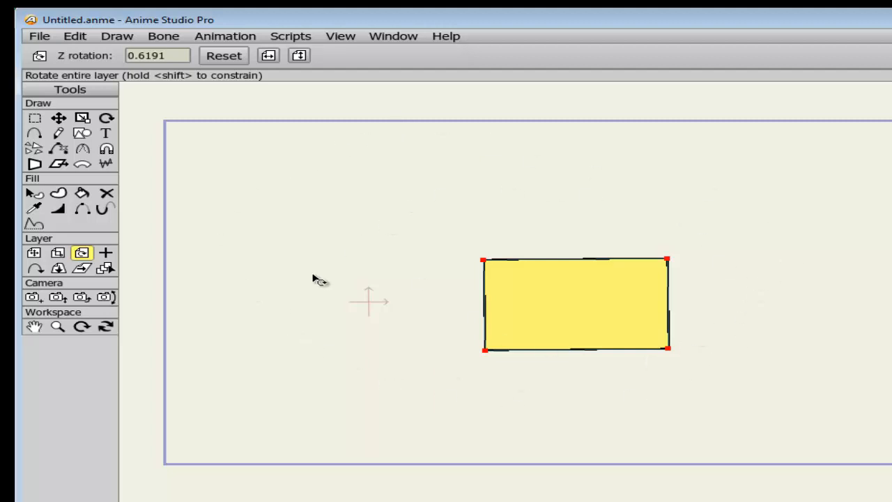
Set Layer 1's origin near the rectangle's centre, at about X -0.015, Y -0.007
left_click(106, 253)
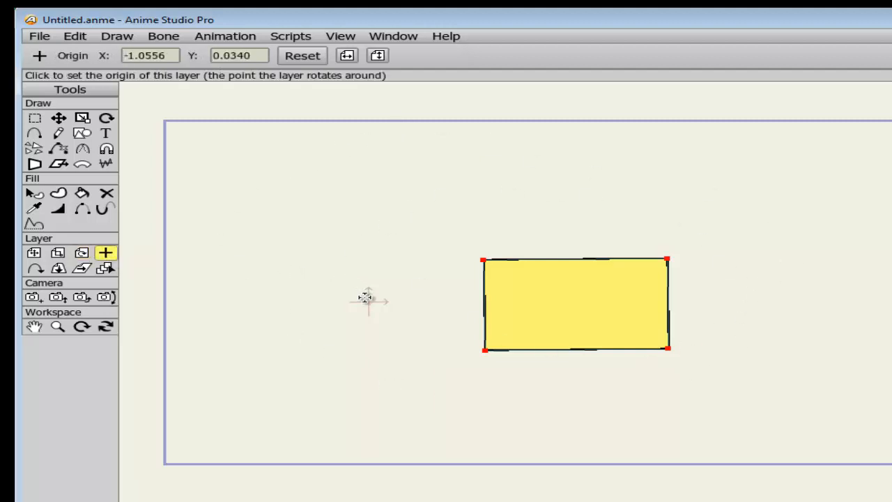
left_click(570, 306)
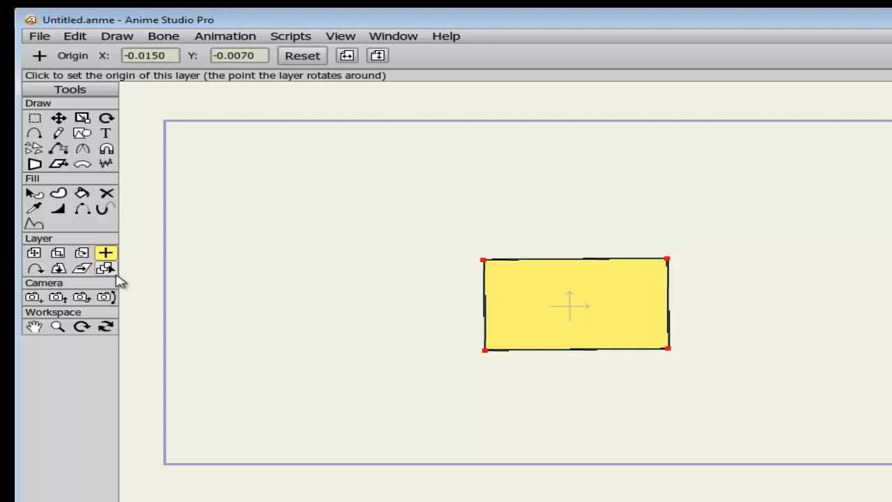
Tilt Layer 1 slightly in 3D with Rotate Layer XY and shear it to about X -0.04, Y -0.06
left_click(57, 271)
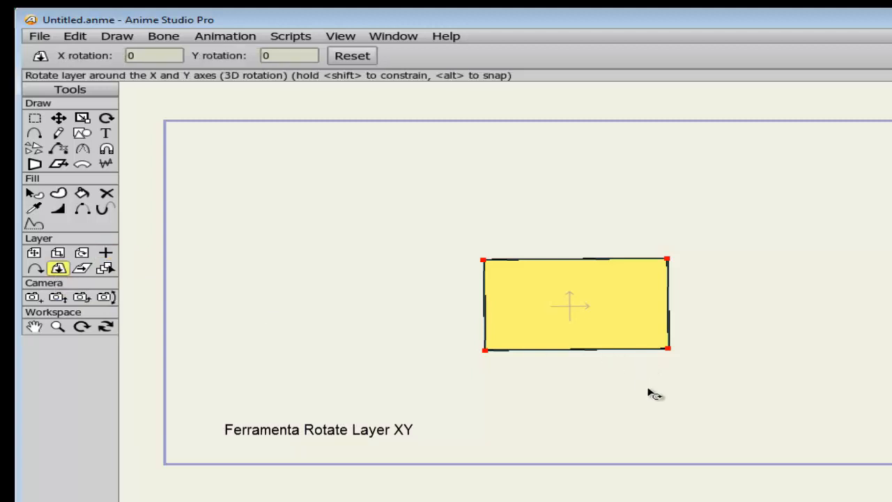
mouse_move(642, 388)
left_mouse_down()
mouse_move(617, 341)
mouse_move(616, 189)
mouse_move(597, 376)
mouse_move(633, 460)
mouse_move(889, 378)
mouse_move(548, 364)
mouse_move(696, 382)
mouse_move(812, 372)
mouse_move(647, 184)
mouse_move(643, 380)
left_mouse_up()
left_click(81, 268)
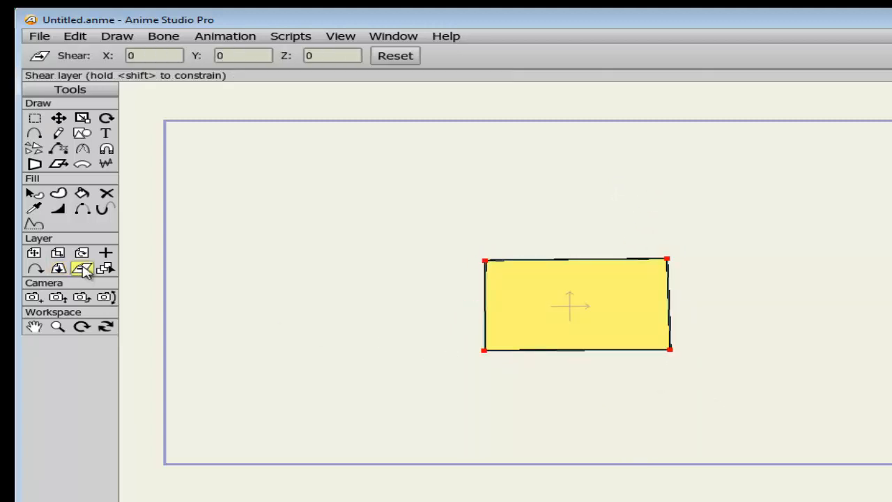
mouse_move(799, 367)
left_mouse_down()
mouse_move(876, 392)
mouse_move(692, 386)
mouse_move(882, 334)
mouse_move(695, 413)
mouse_move(871, 348)
mouse_move(757, 280)
mouse_move(801, 409)
mouse_move(788, 243)
mouse_move(699, 362)
mouse_move(838, 324)
mouse_move(748, 374)
mouse_move(802, 380)
left_mouse_up()
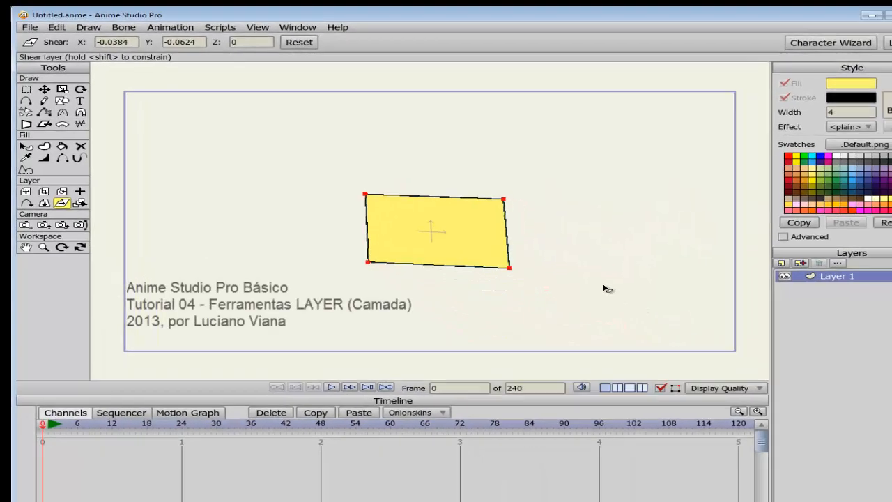